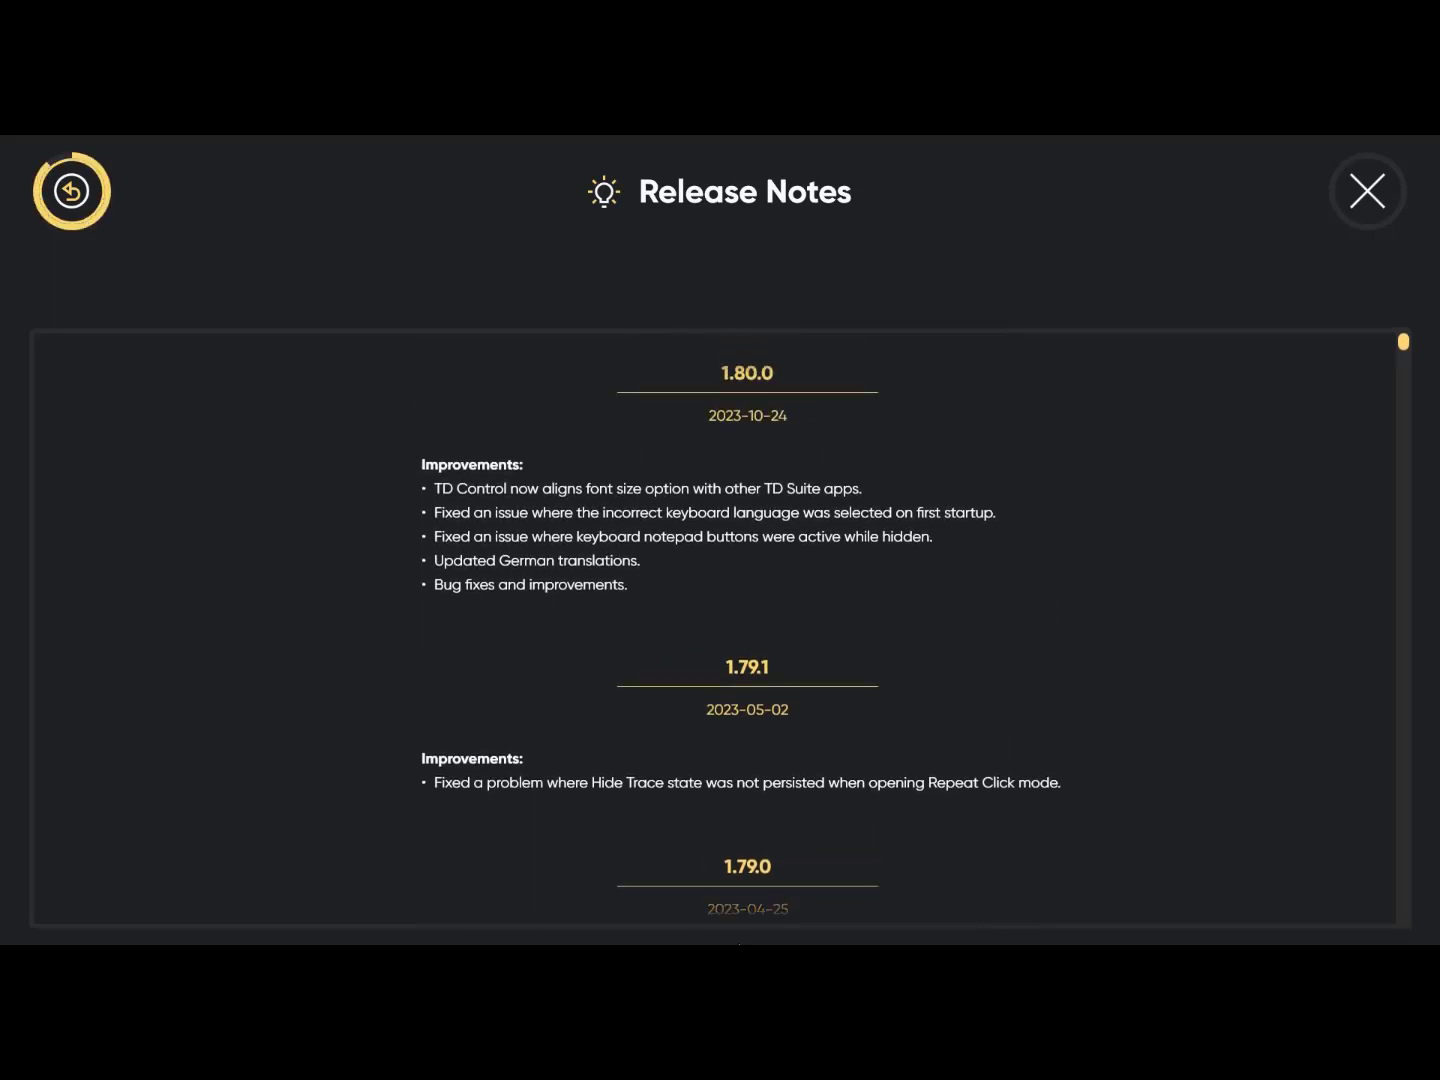
Leave the release notes and the settings, reopen the settings from the desktop, and open the Calibrage page
{"action": "left_click", "coordinate": [71, 191]}
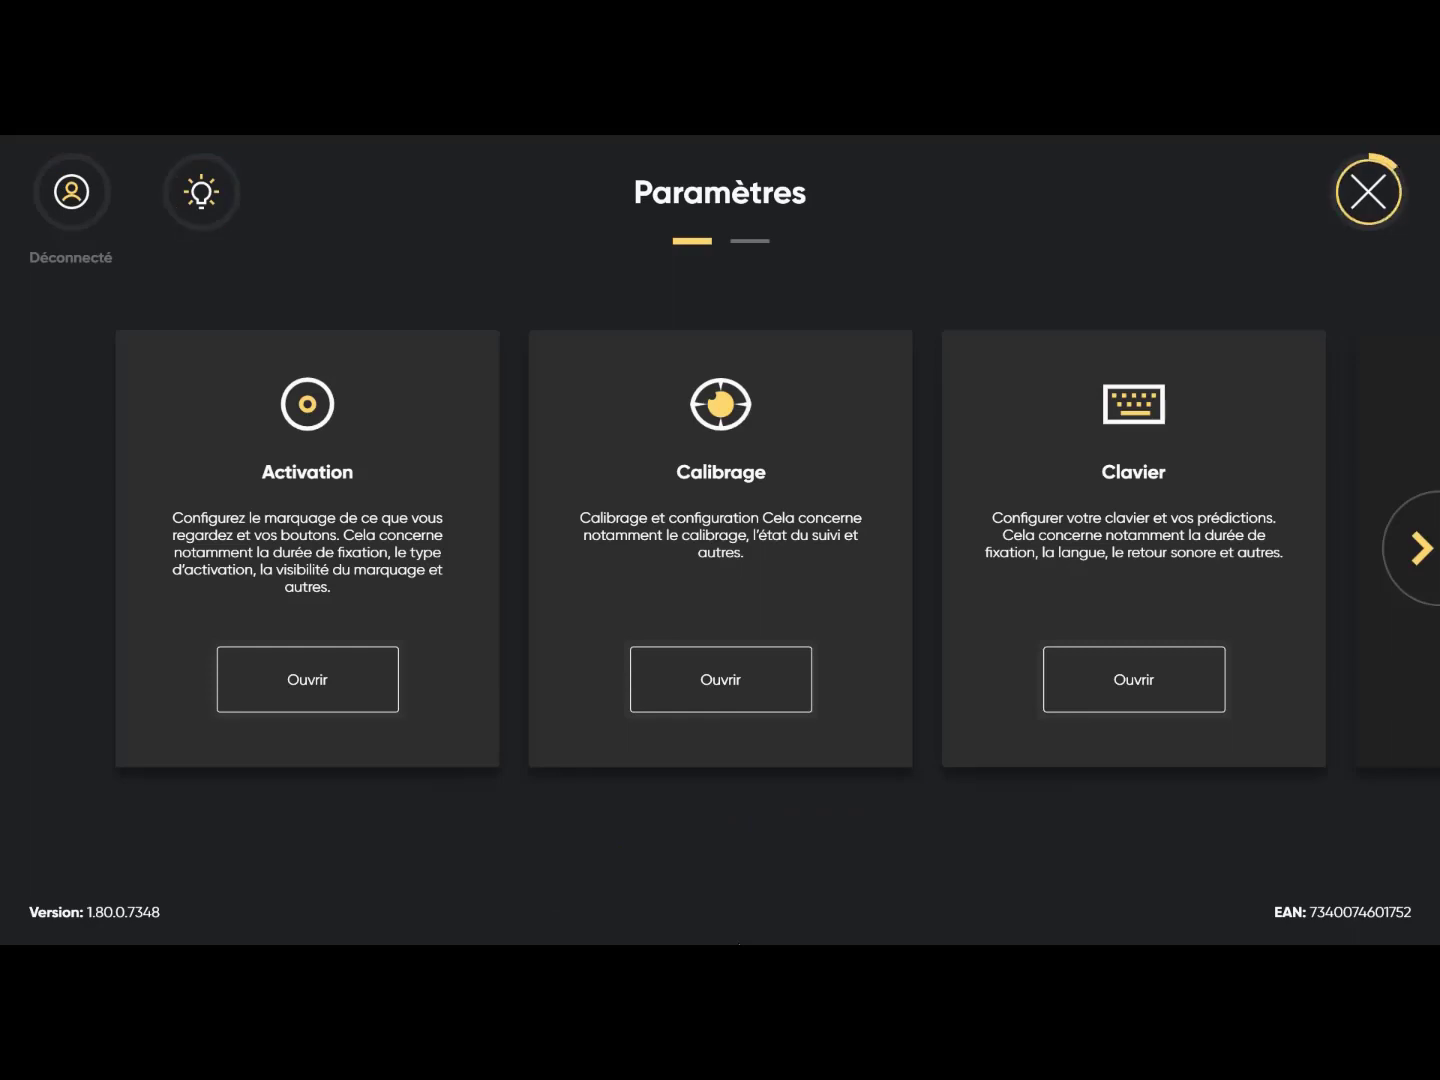
{"action": "left_click", "coordinate": [1368, 191]}
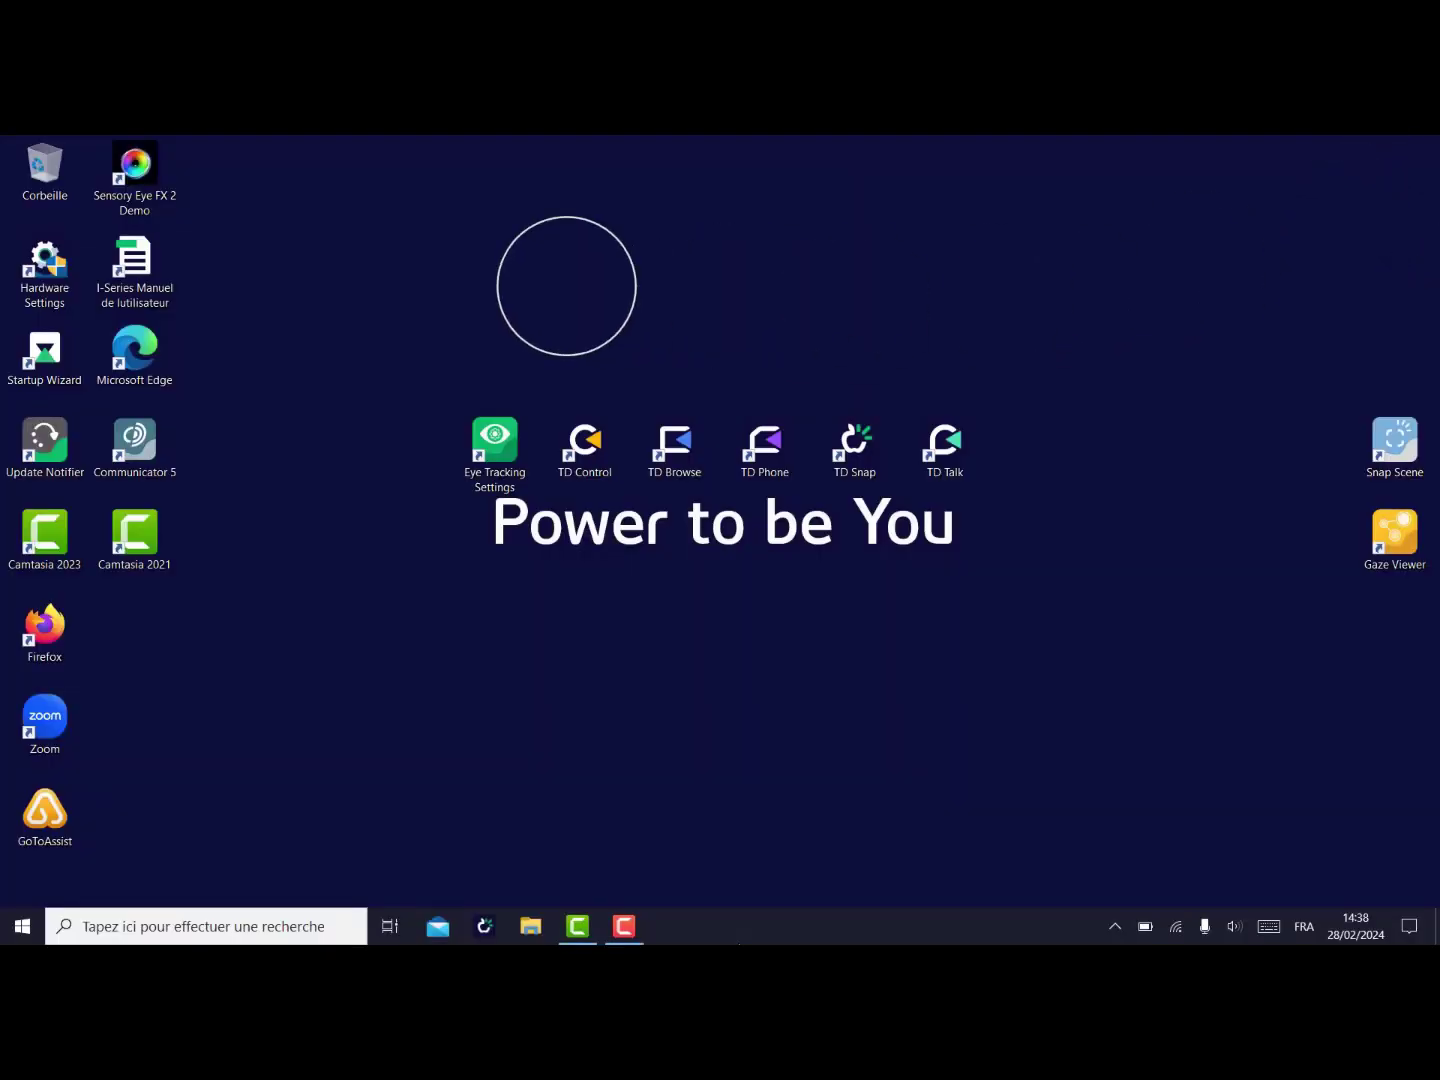
{"action": "mouse_move", "coordinate": [694, 900]}
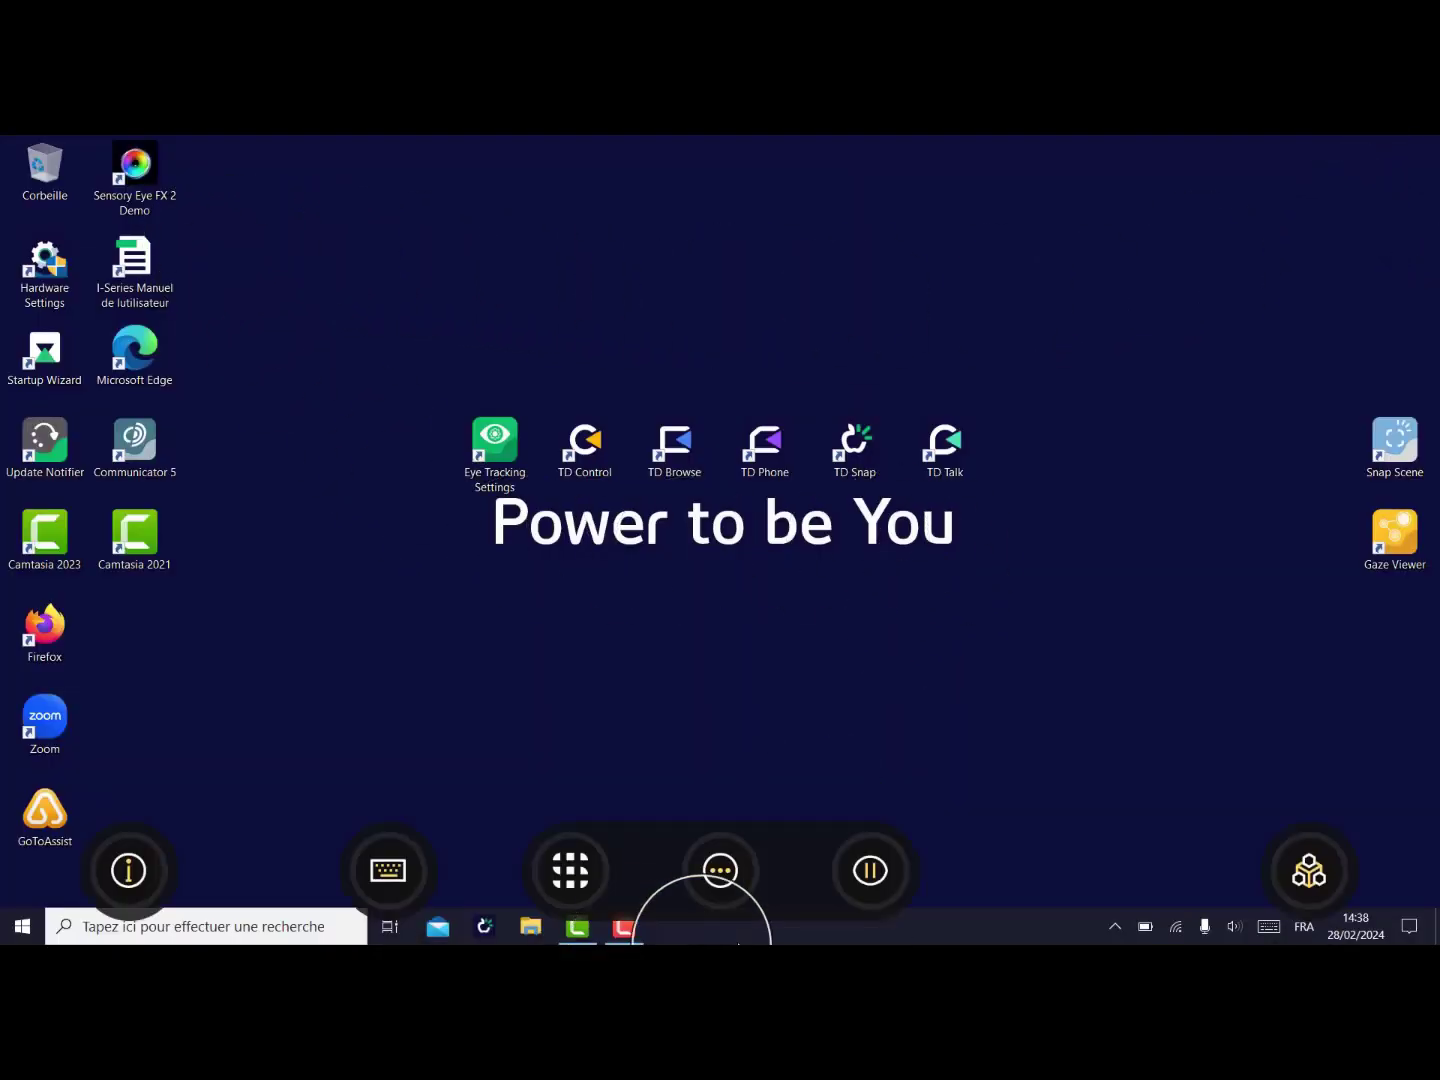
{"action": "left_click", "coordinate": [720, 870]}
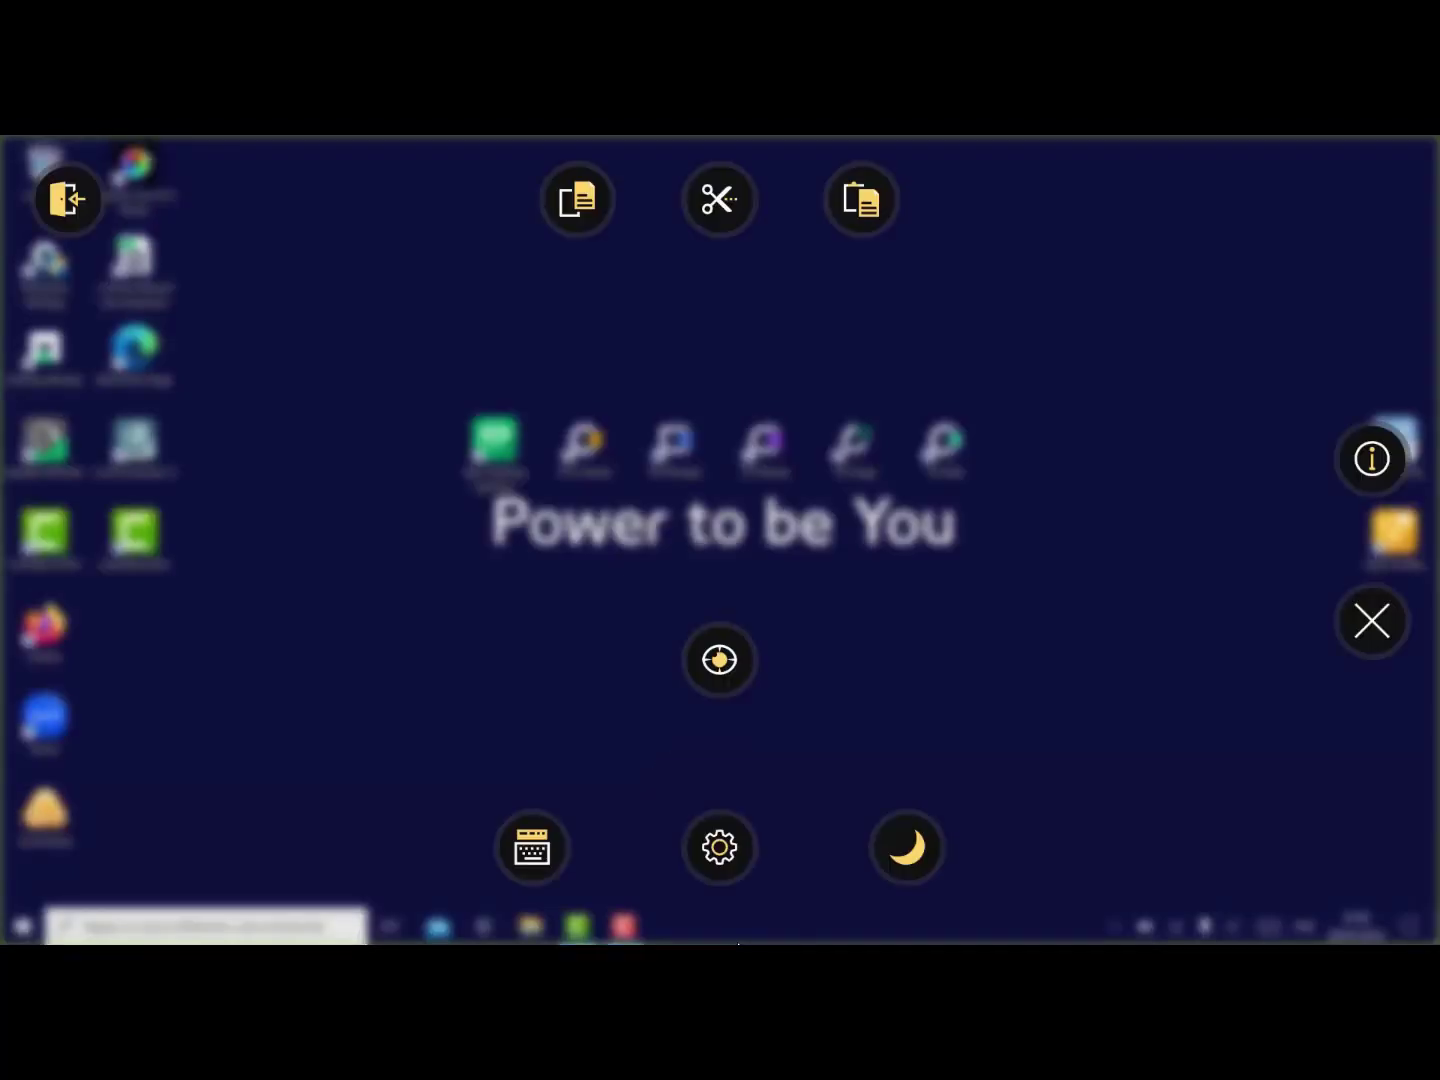
{"action": "left_click", "coordinate": [720, 847]}
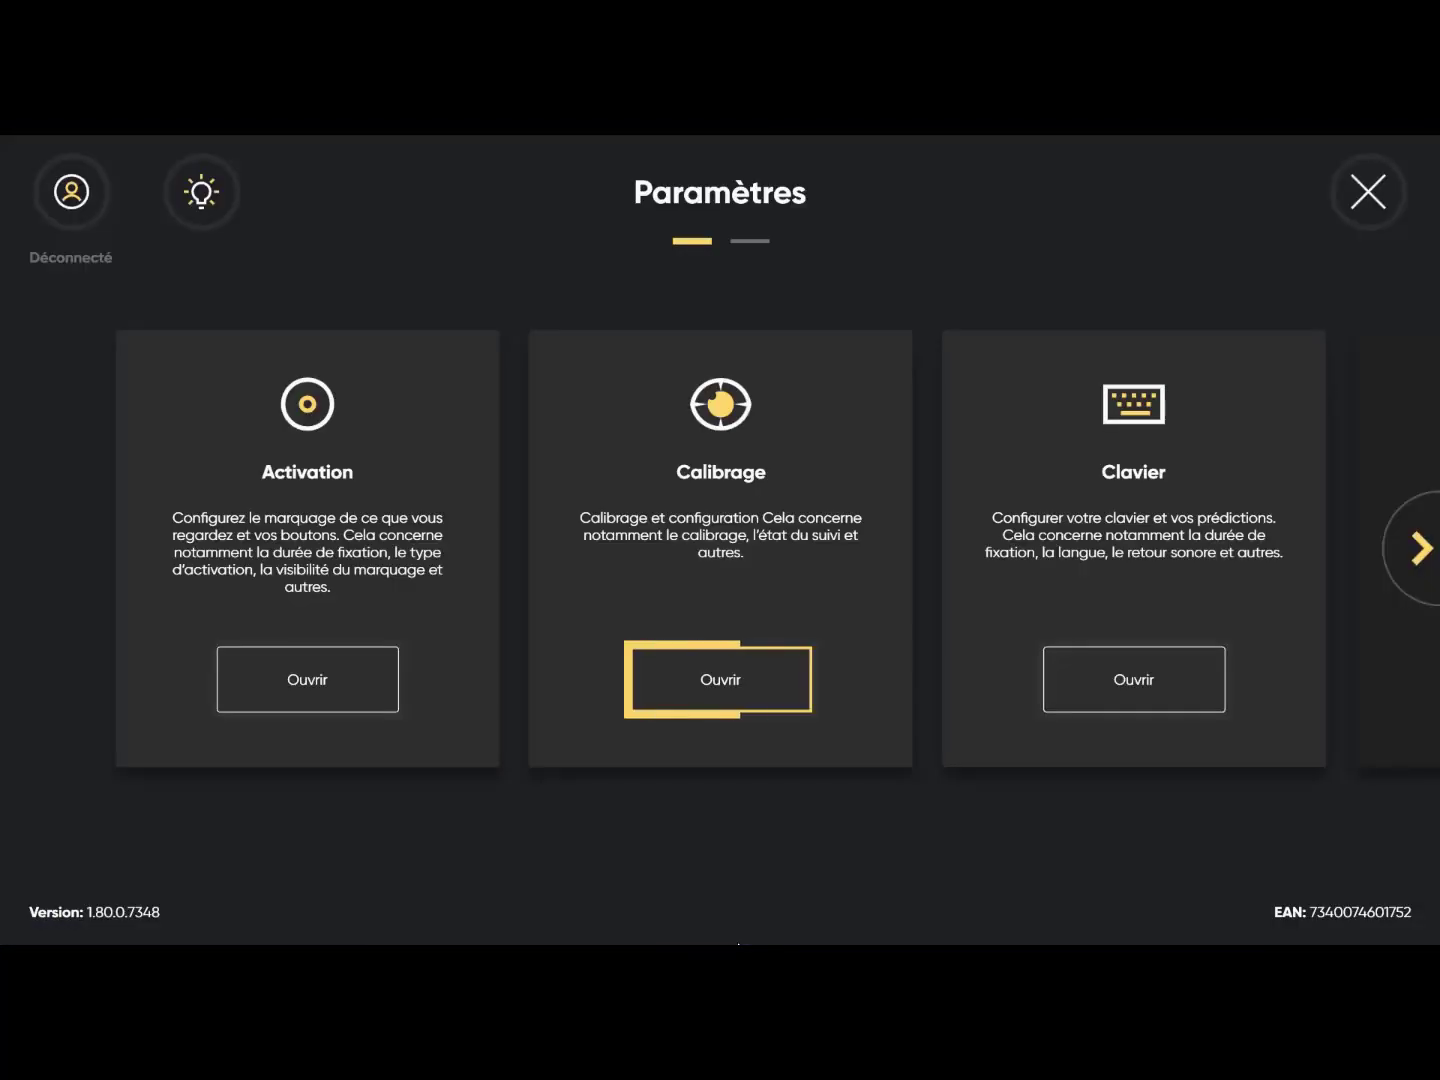
{"action": "left_click", "coordinate": [720, 679]}
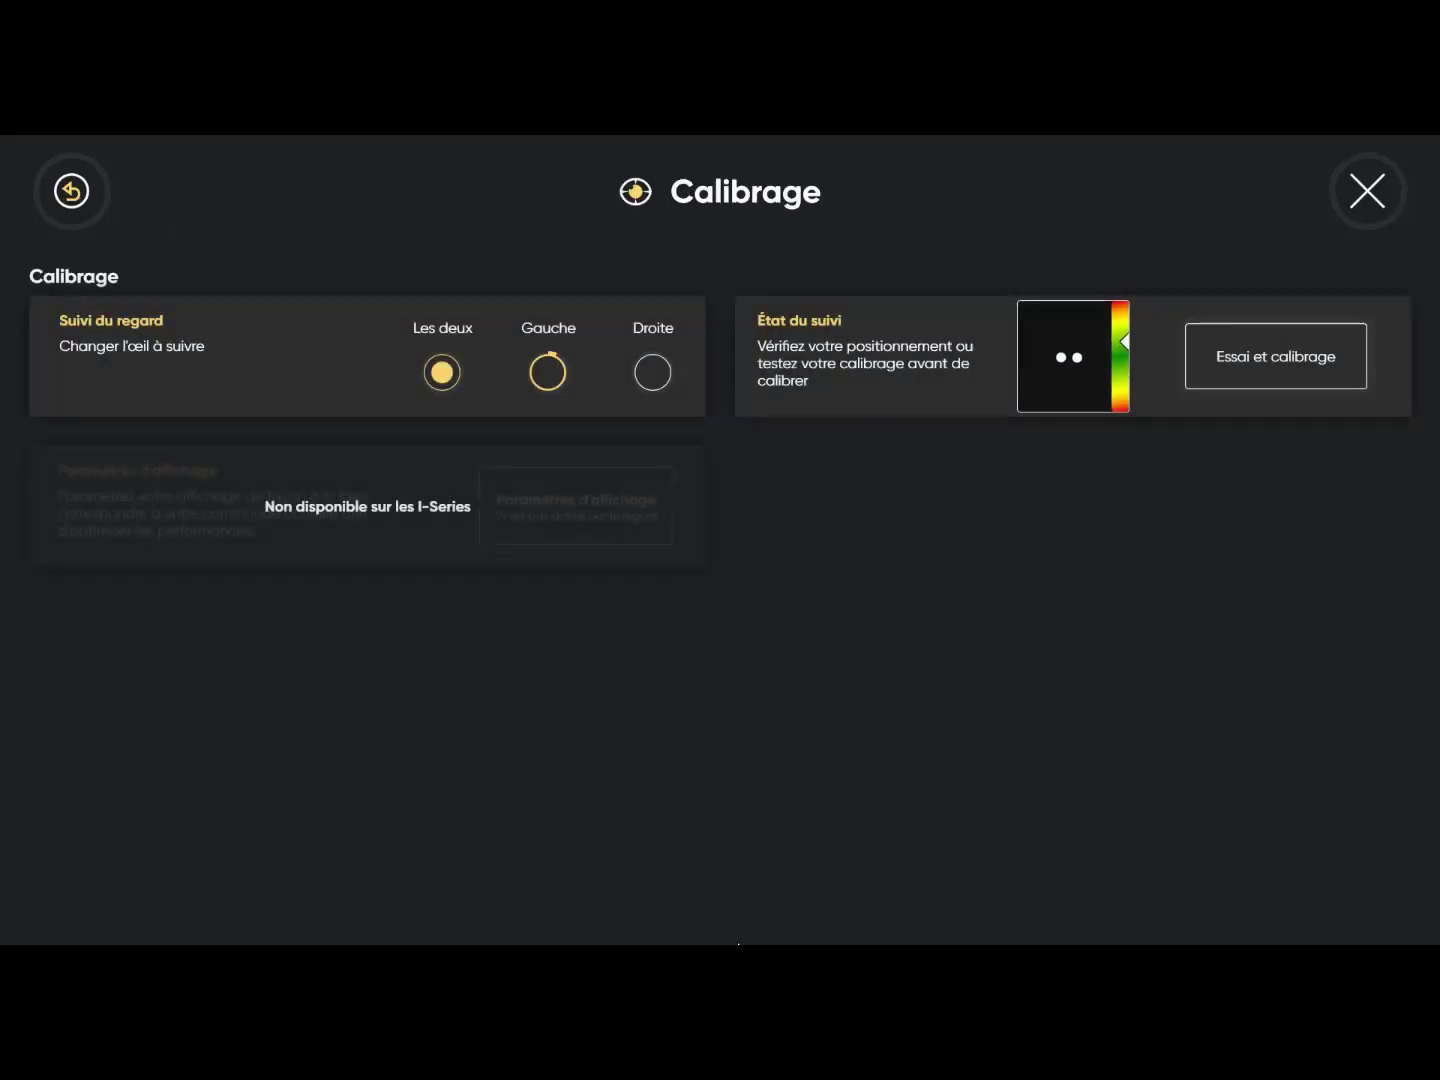
Try tracking only the Gauche and Droite eye, and set the tracked eye back to Les deux
{"action": "left_click", "coordinate": [547, 372]}
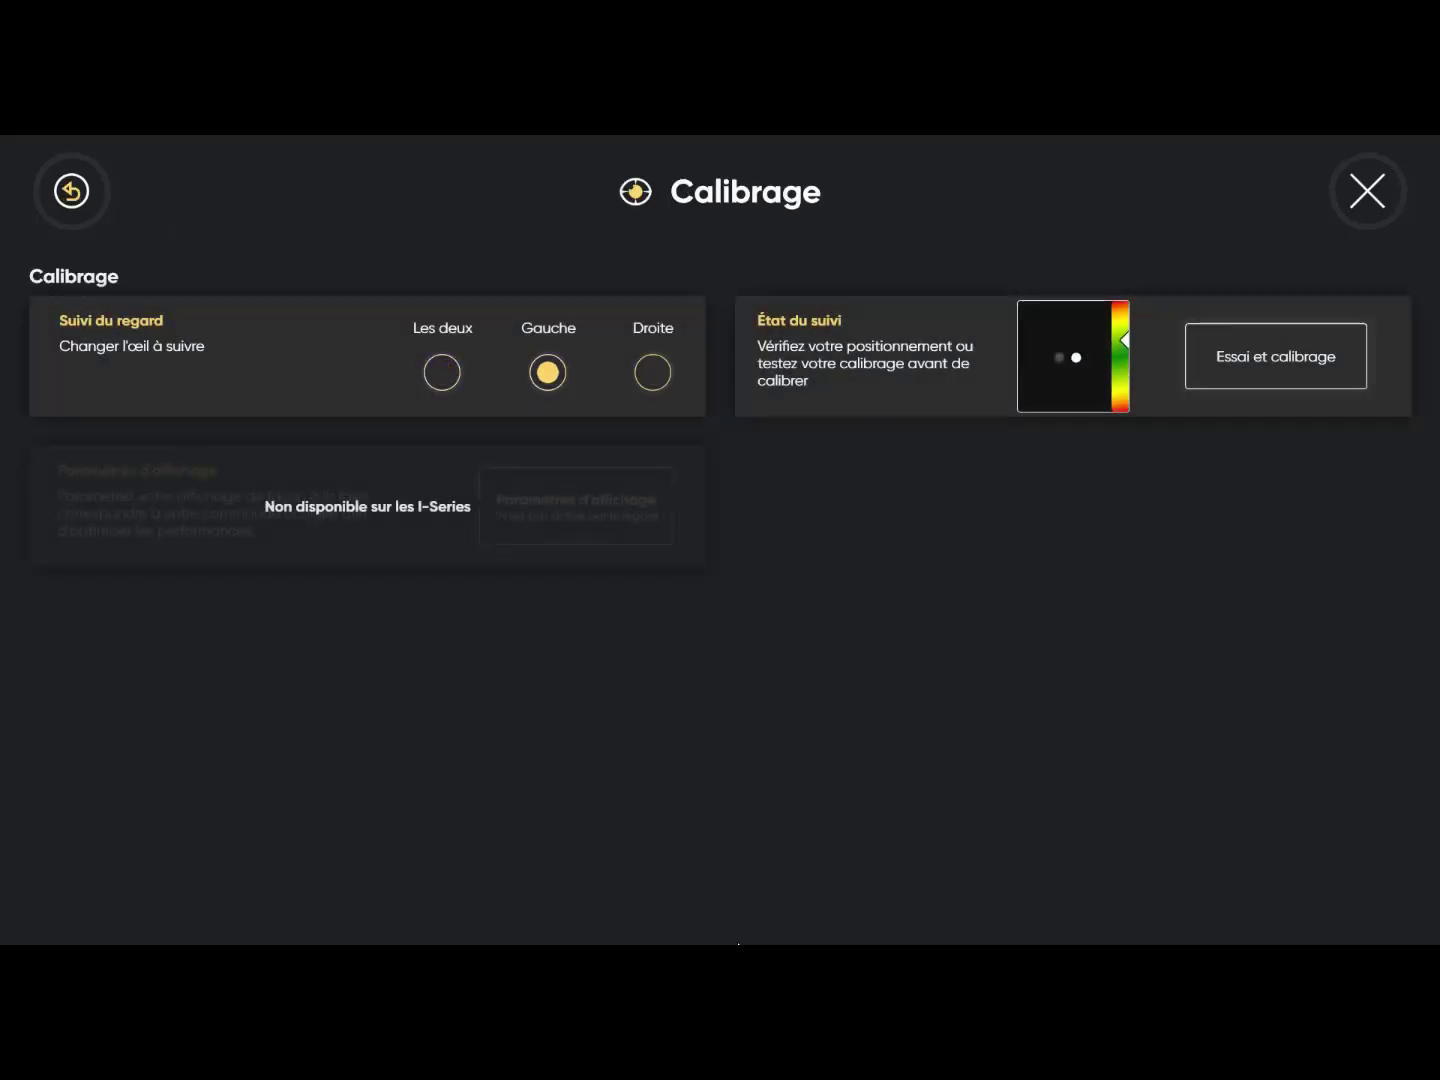
{"action": "left_click", "coordinate": [653, 372]}
{"action": "left_click", "coordinate": [442, 372]}
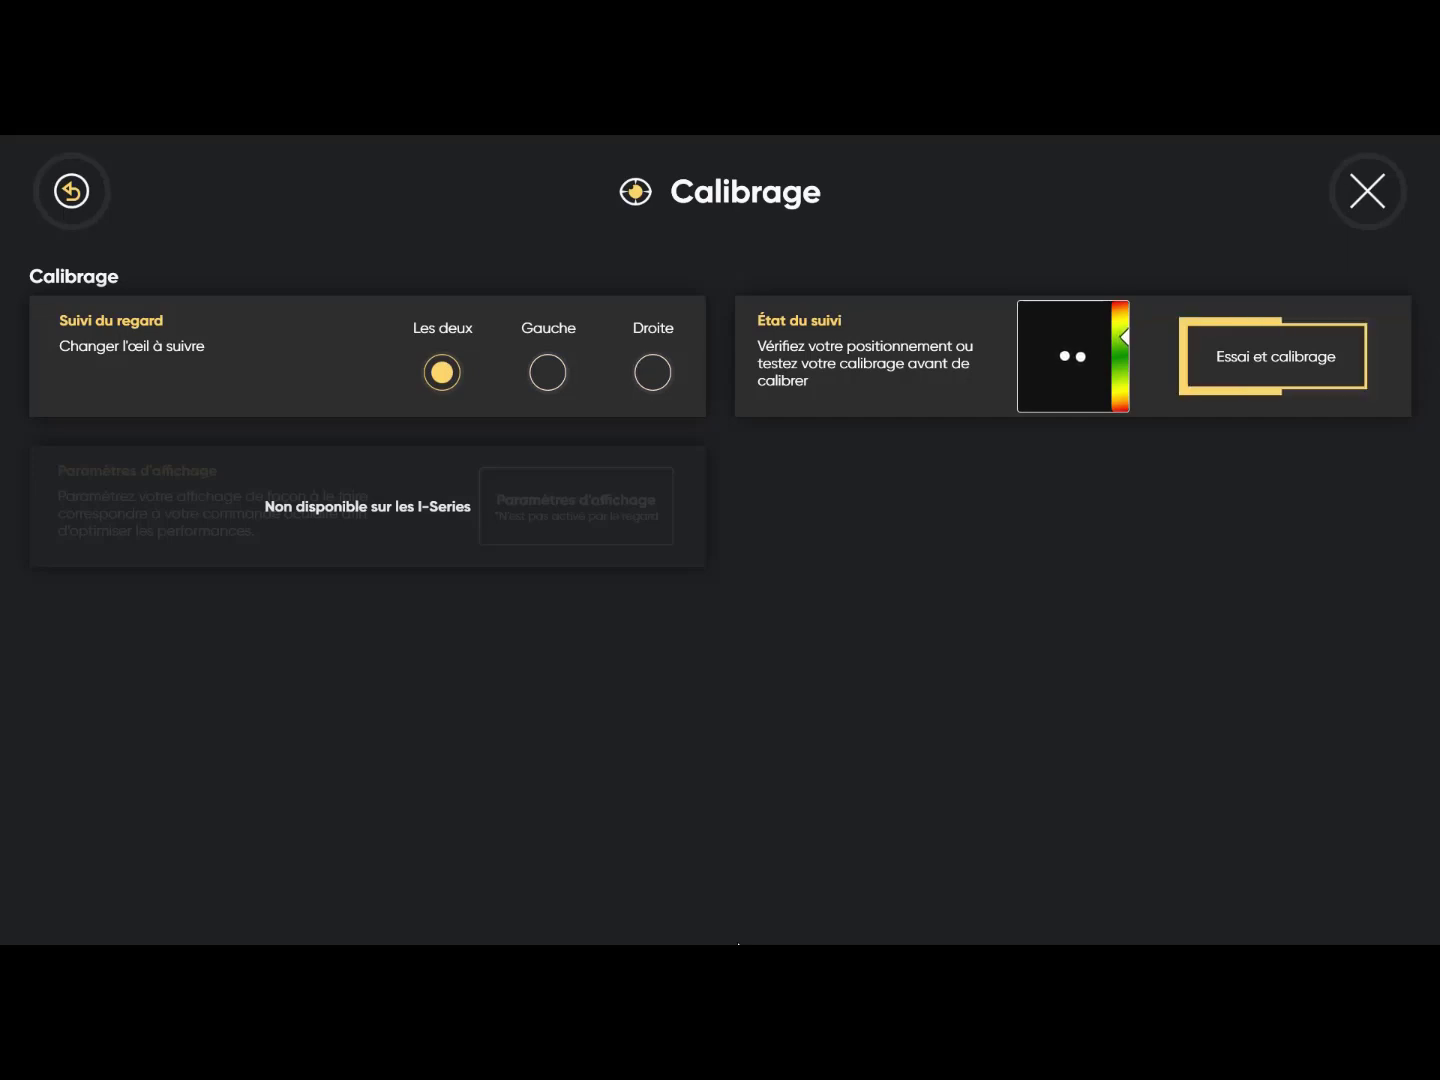
Open the eye-tracking test and start a new calibration
{"action": "left_click", "coordinate": [1275, 356]}
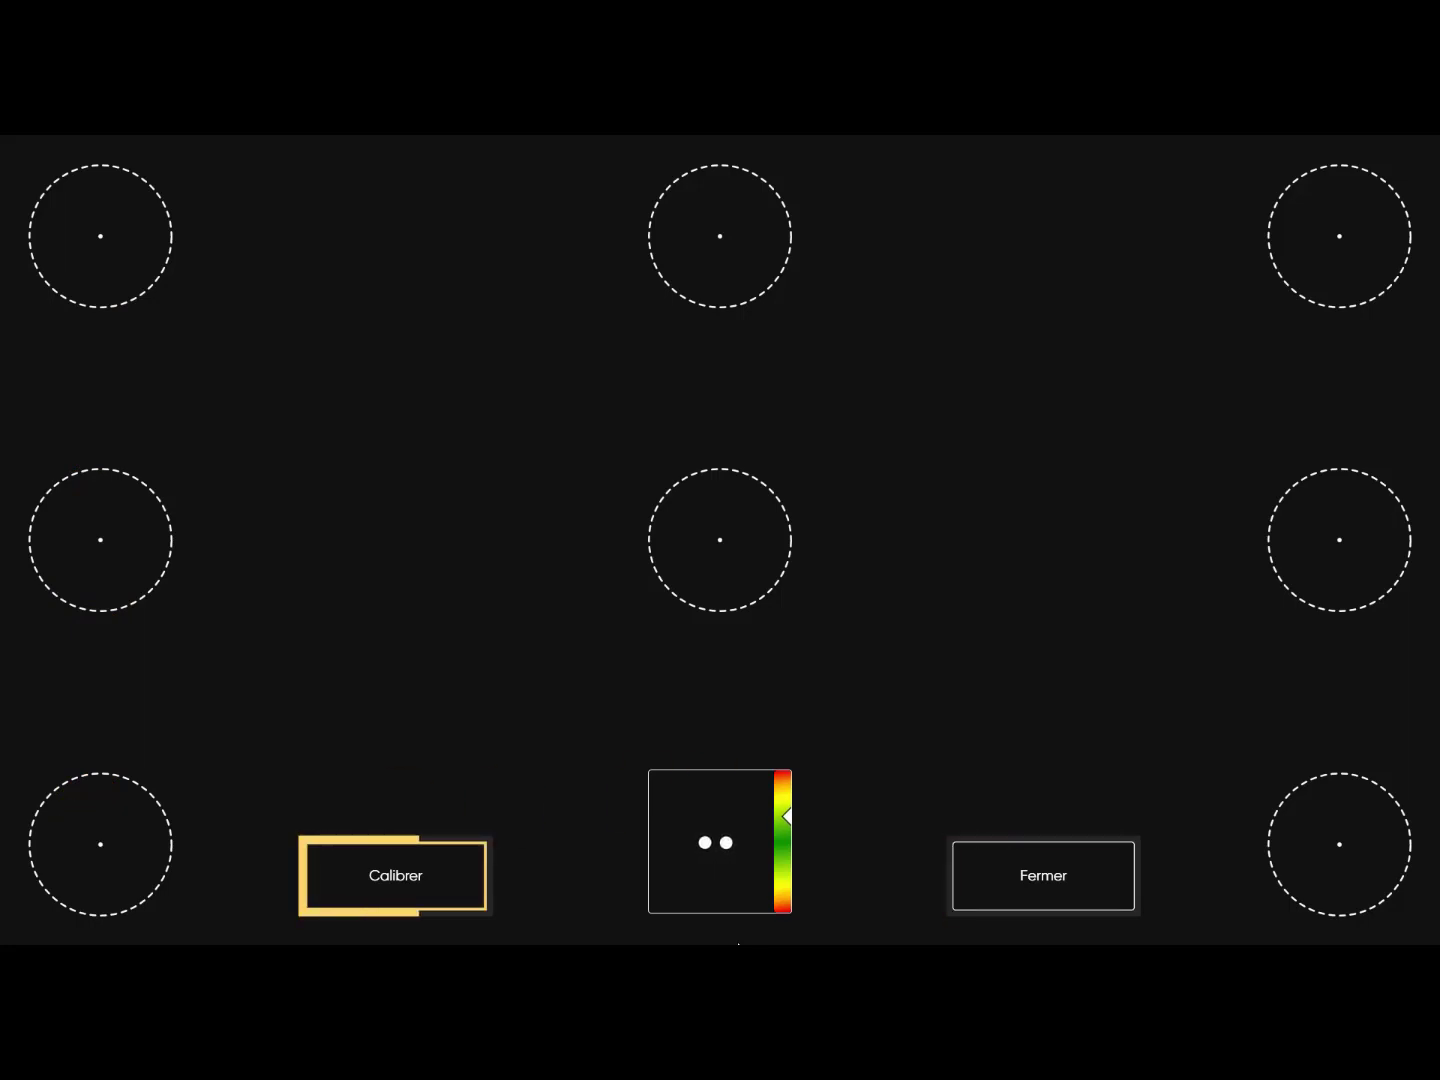
{"action": "left_click", "coordinate": [396, 875]}
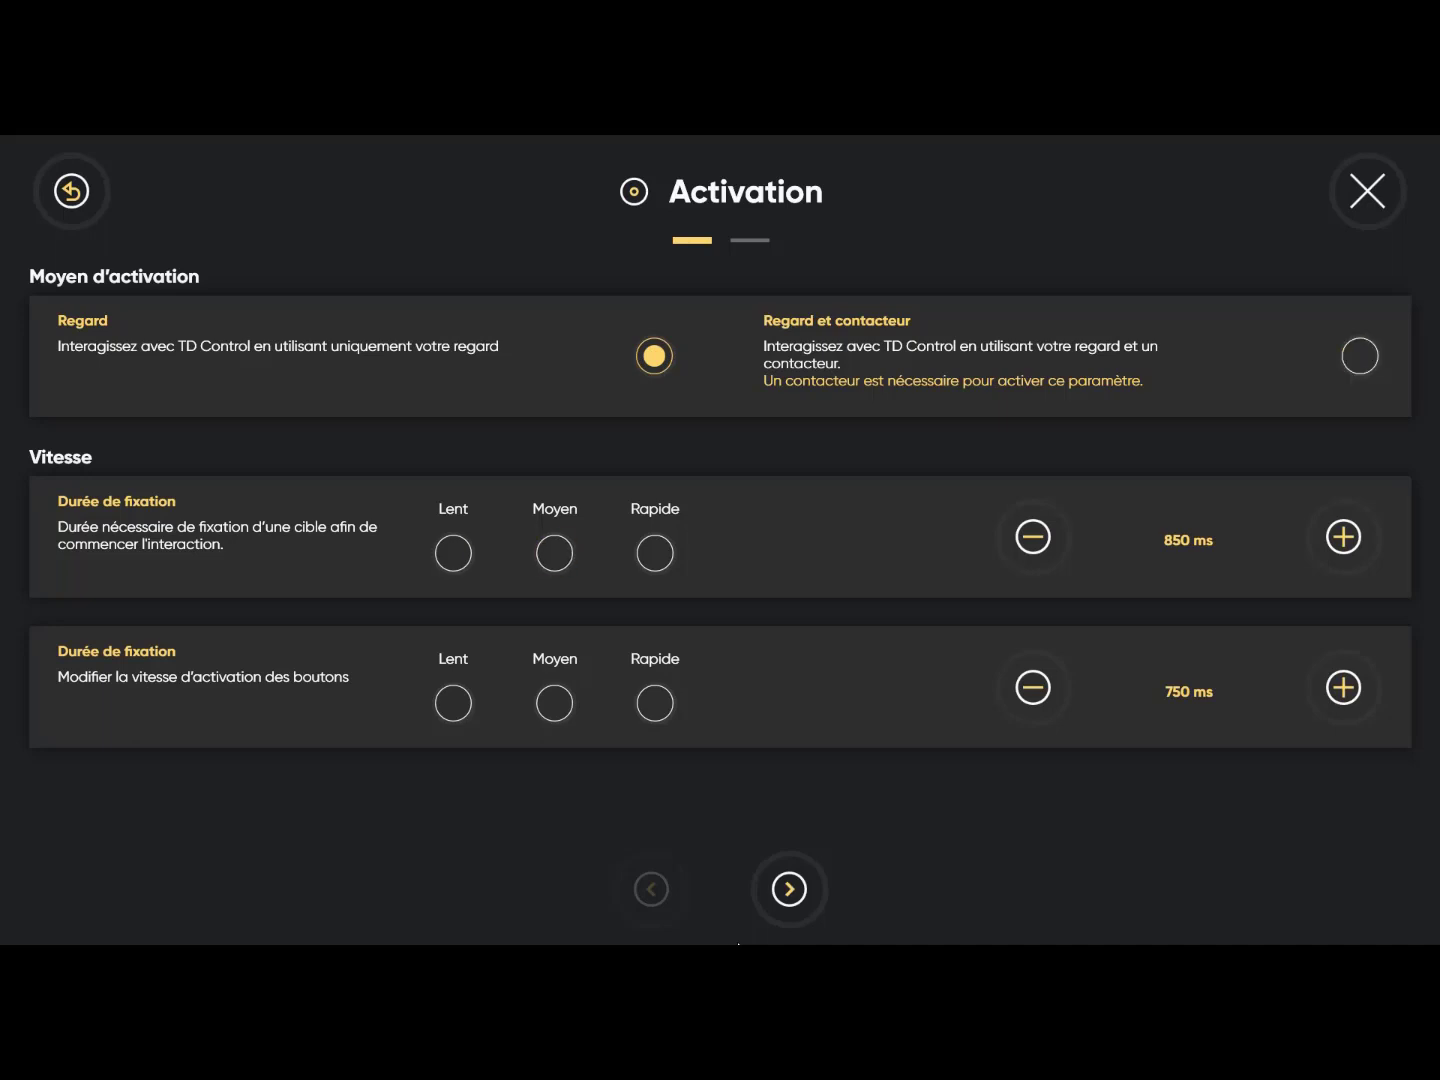
Try the Moyen, Rapide and Lent presets for the target fixation duration in the Activation settings
{"action": "left_click", "coordinate": [554, 553]}
{"action": "left_click", "coordinate": [655, 553]}
{"action": "left_click", "coordinate": [453, 553]}
Starting from the Rapide presets, set the target fixation duration to 750 ms and the button fixation duration to 700 ms, and leave the Activation settings
{"action": "left_click", "coordinate": [554, 703]}
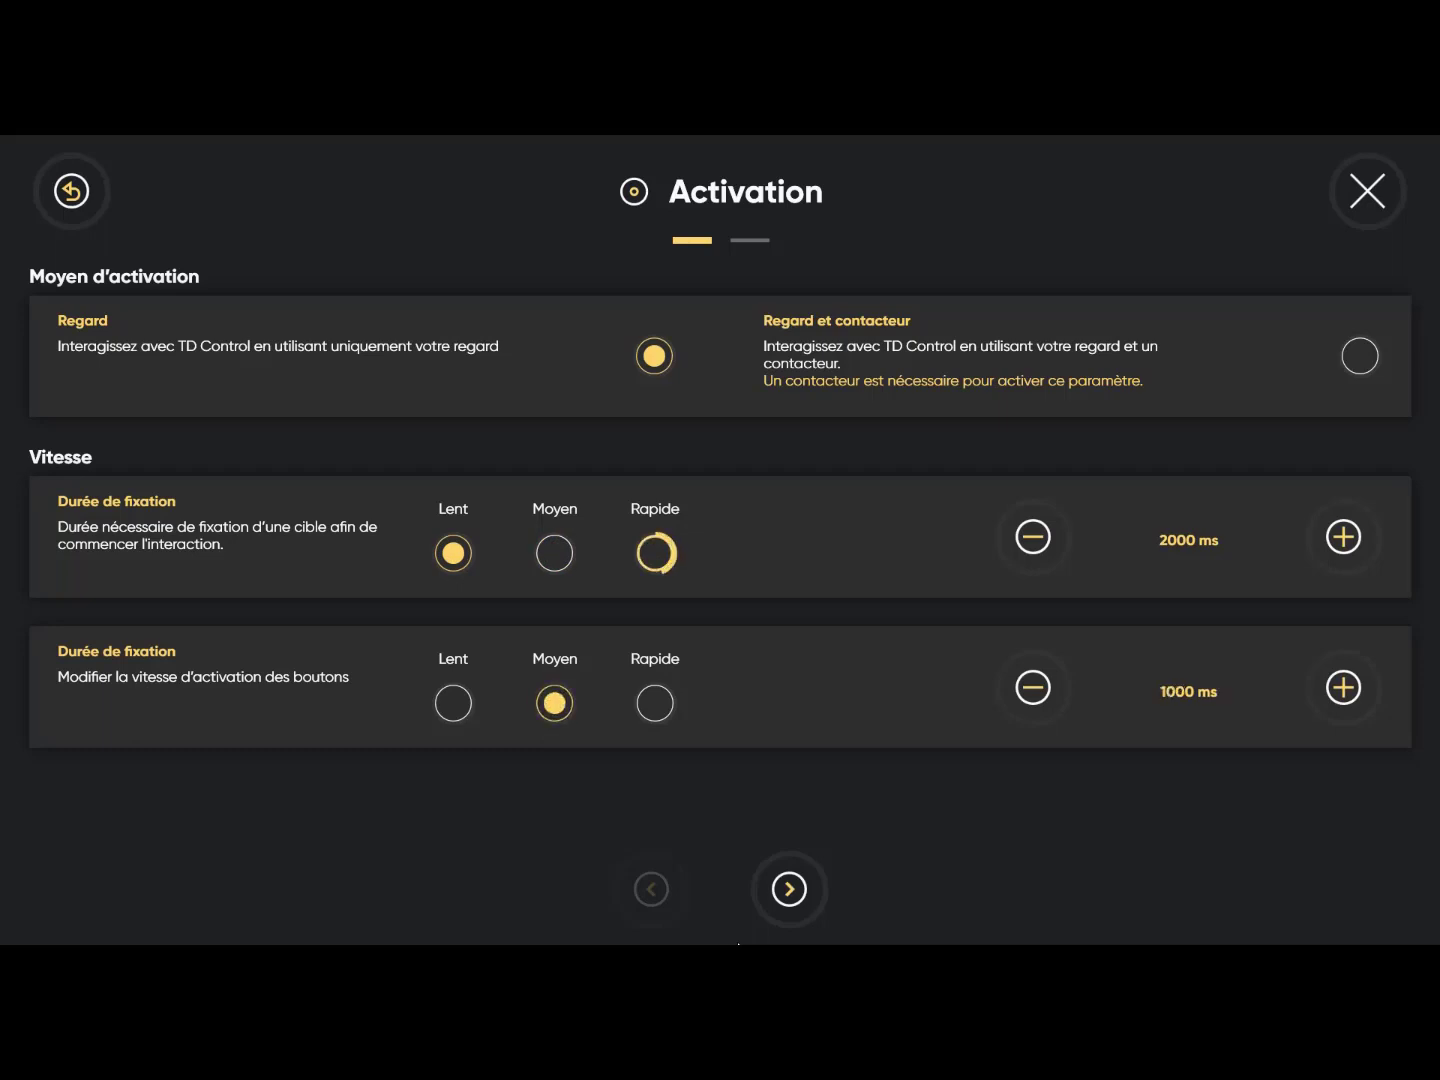
{"action": "left_click", "coordinate": [655, 703]}
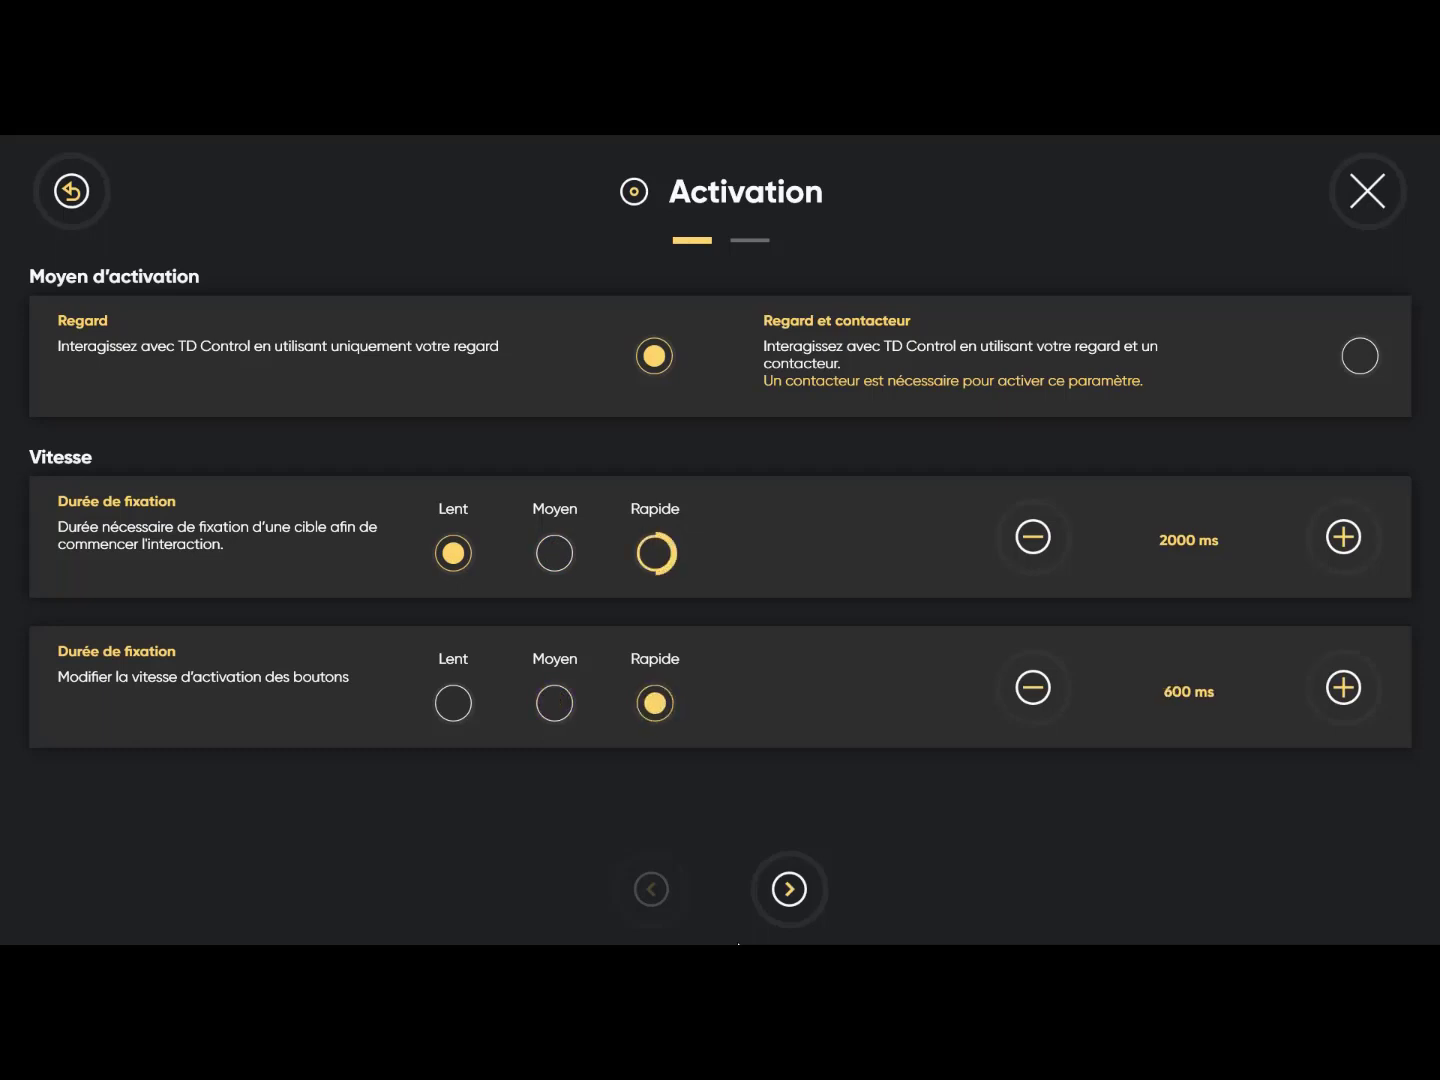
{"action": "left_click", "coordinate": [655, 553]}
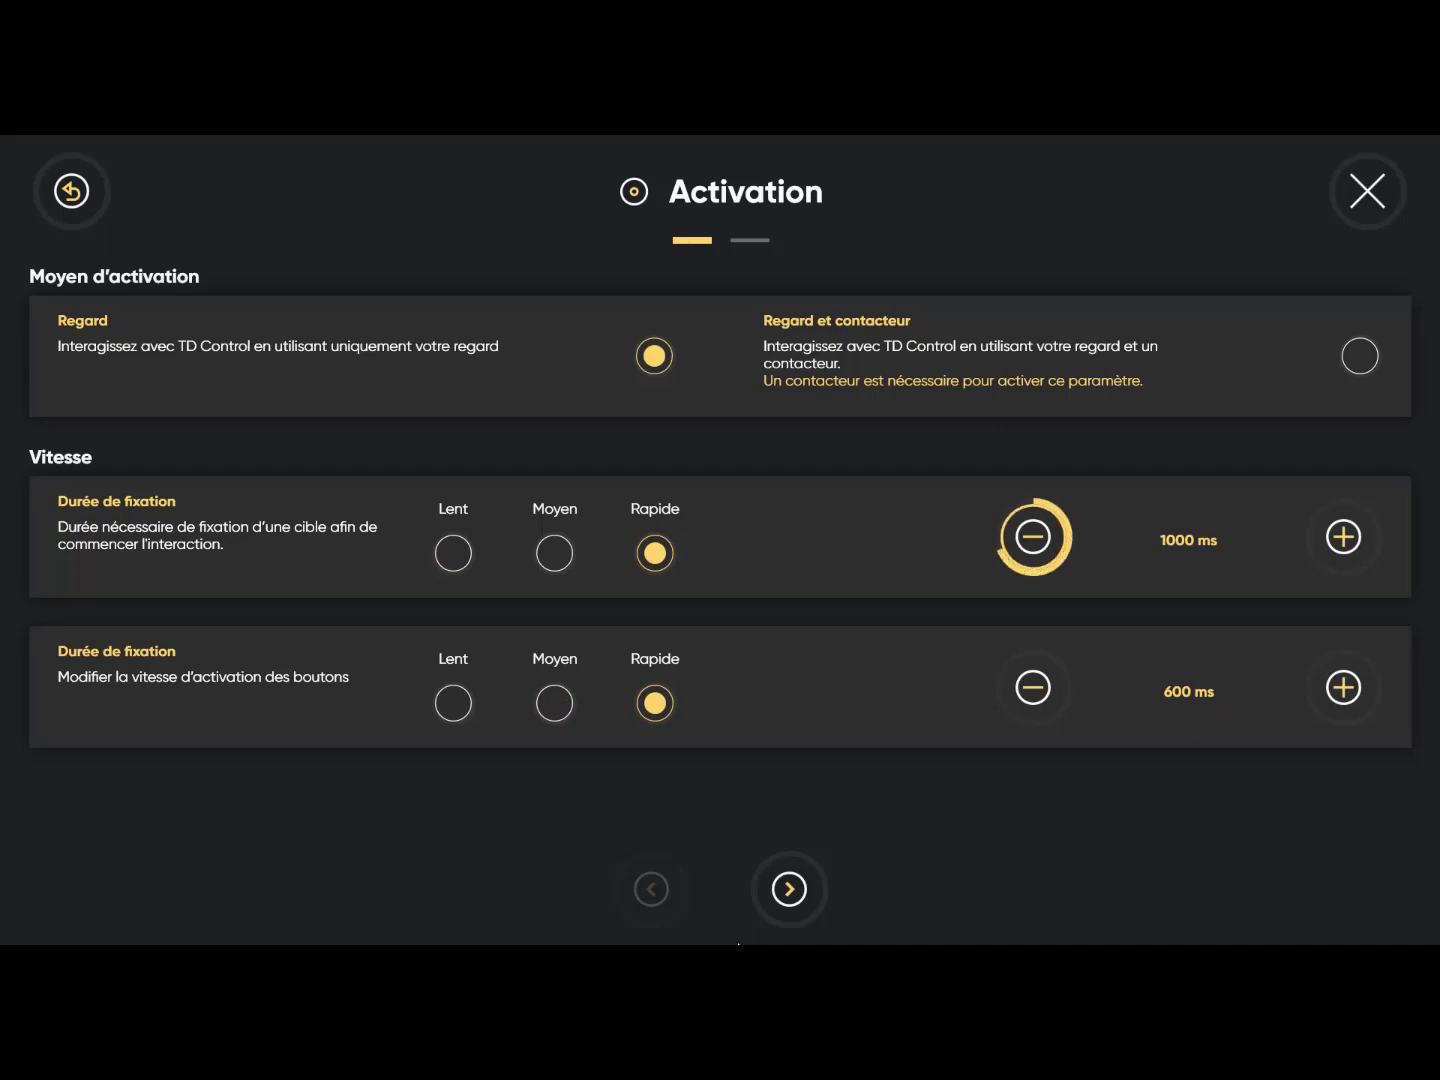
{"action": "left_click", "coordinate": [1033, 537]}
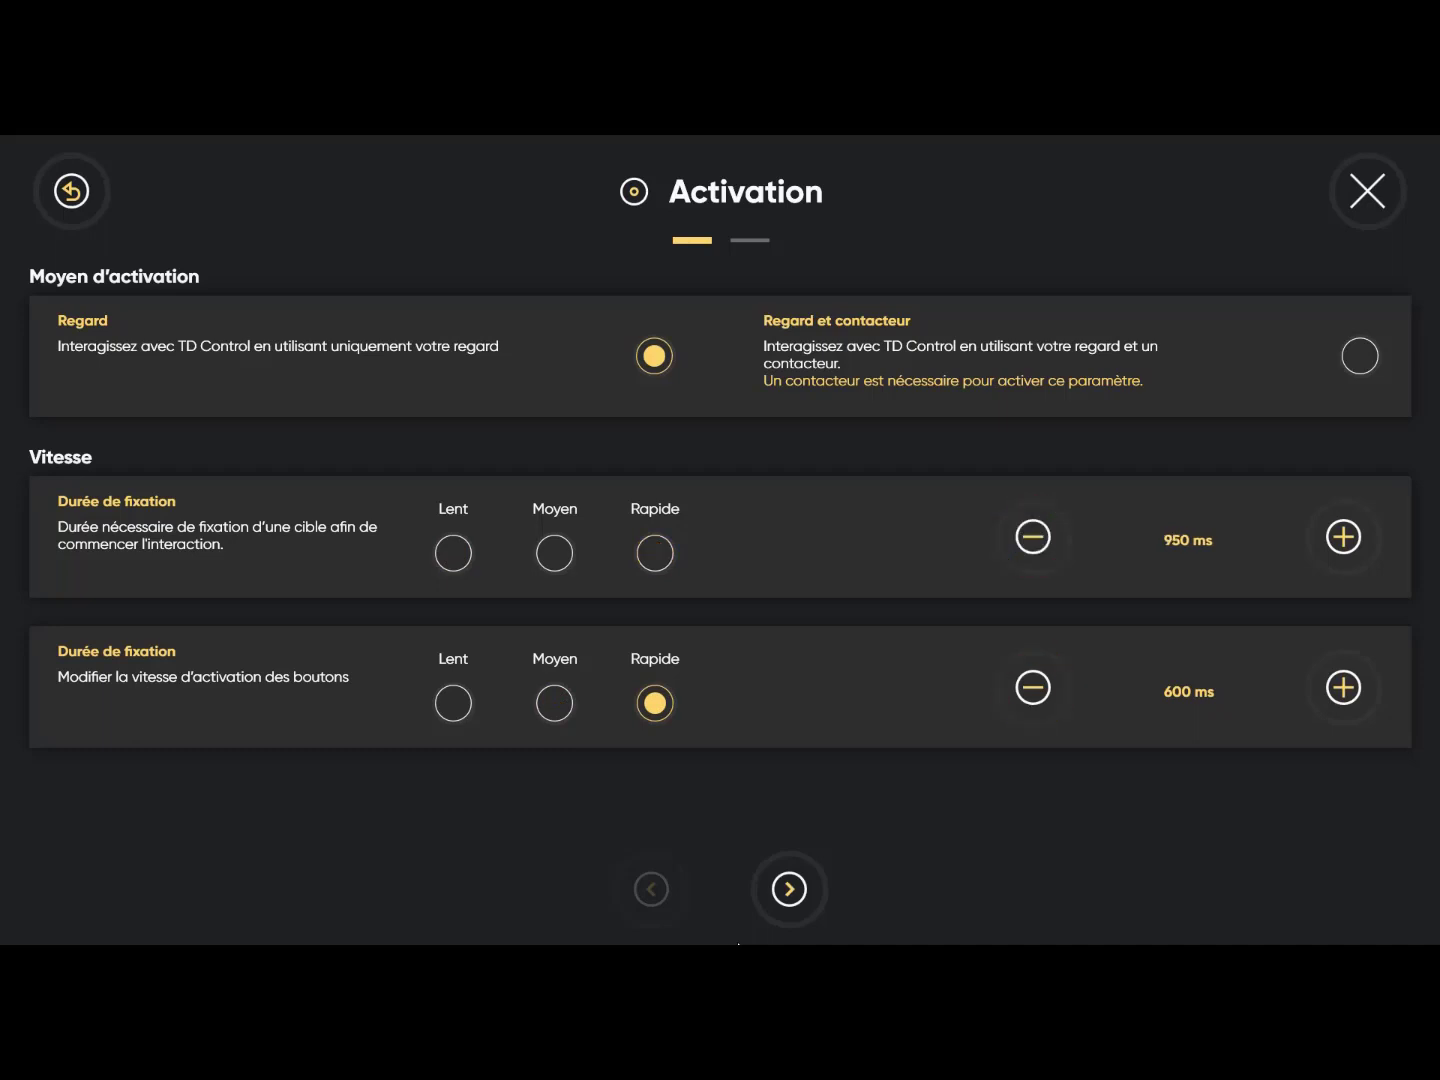
{"action": "left_click", "coordinate": [1033, 537]}
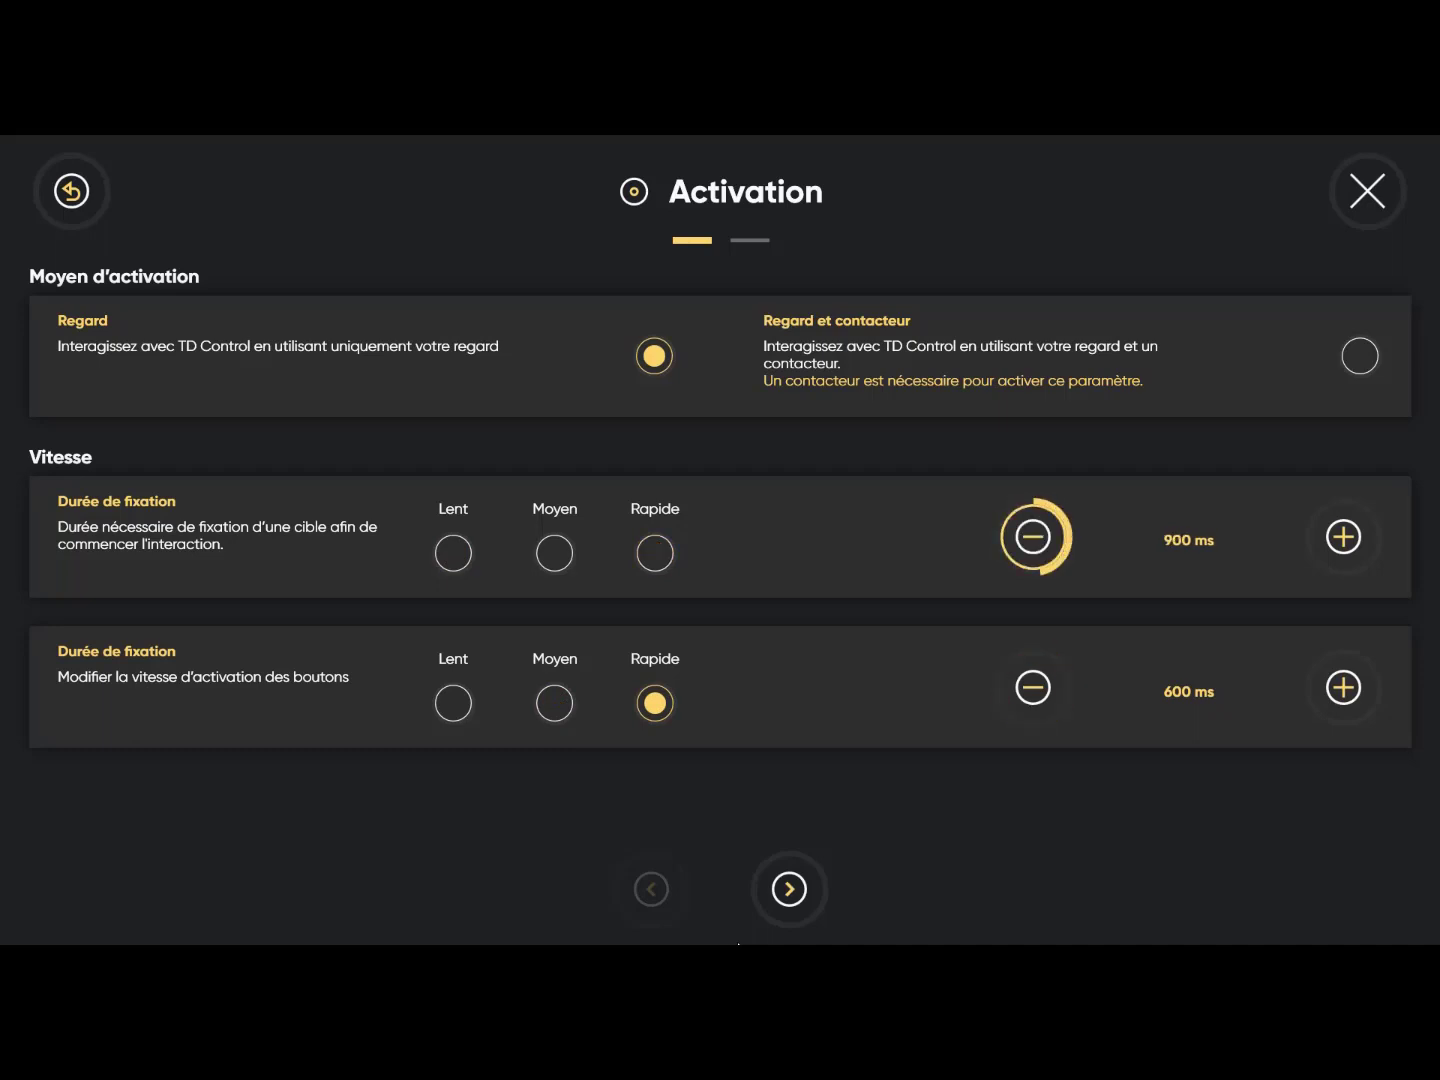
{"action": "left_click", "coordinate": [1033, 537]}
{"action": "left_click", "coordinate": [71, 191]}
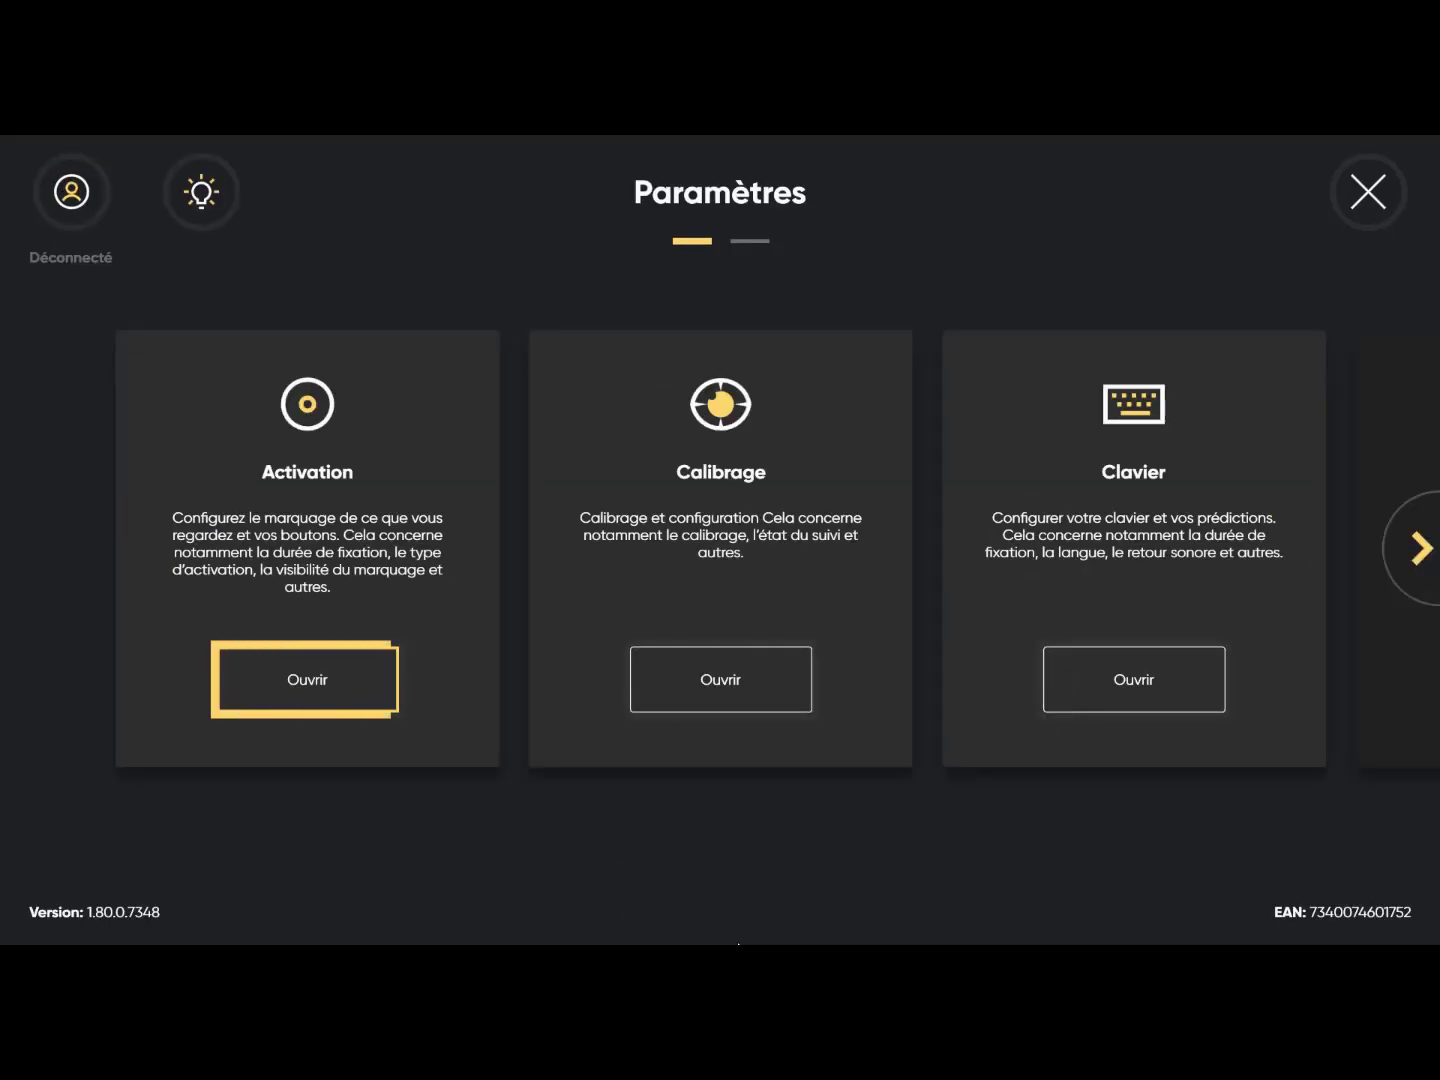
On the second page of the Activation settings, try the trace opacities Aucun and Clair and return to Foncé
{"action": "left_click", "coordinate": [307, 679]}
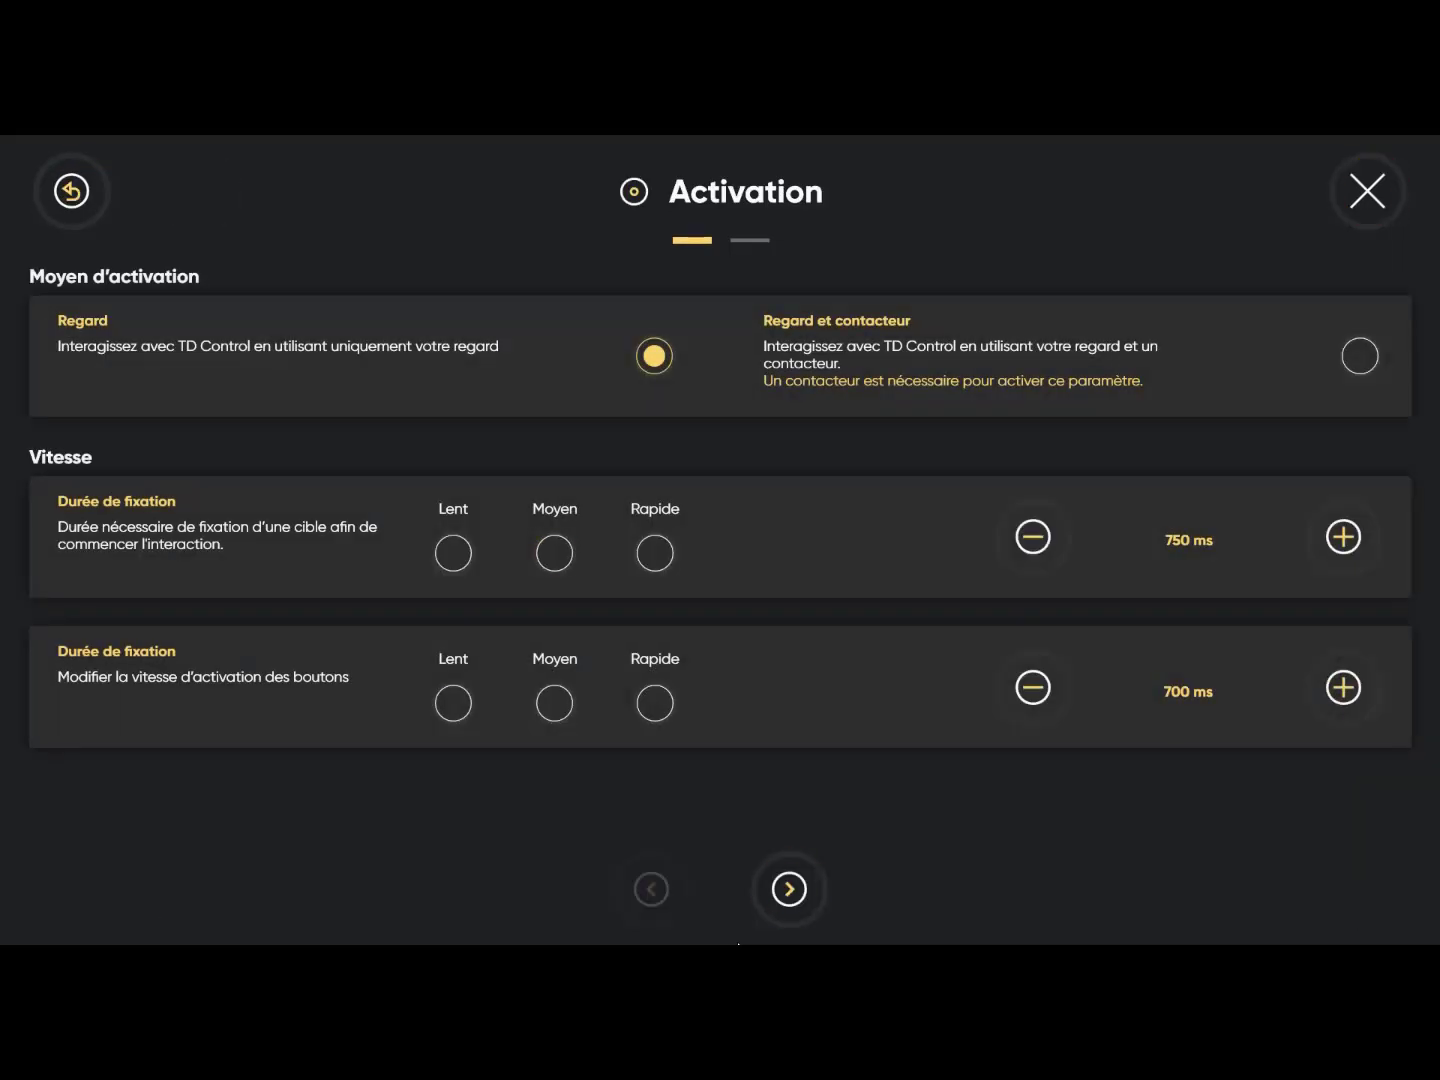
{"action": "left_click", "coordinate": [789, 889]}
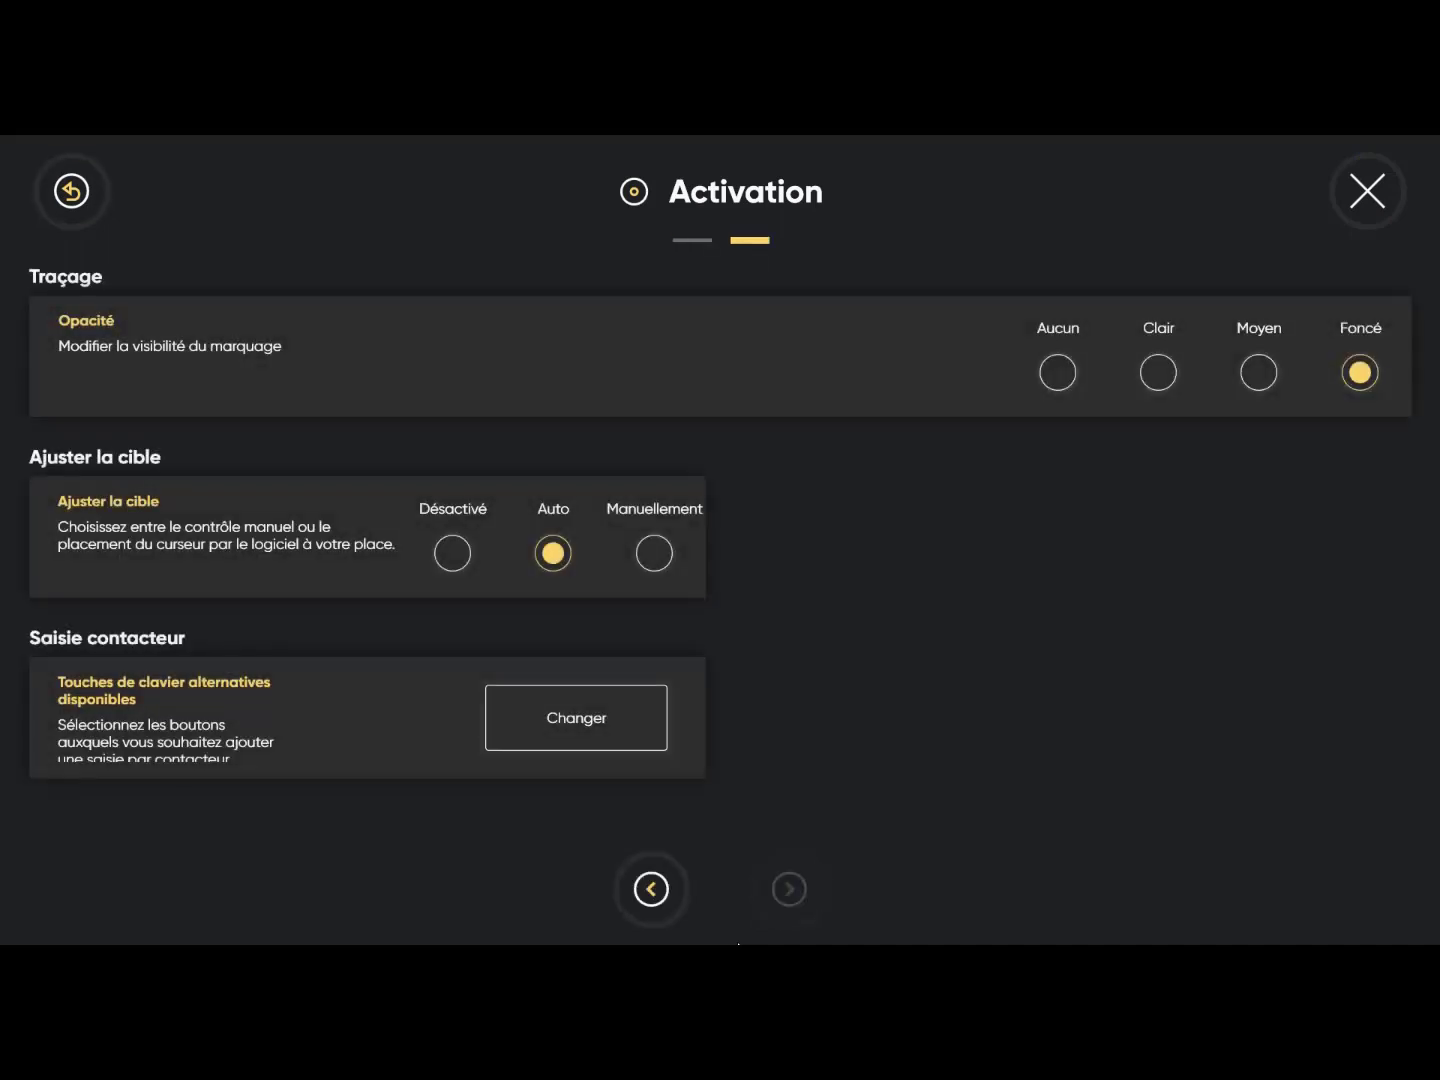
{"action": "left_click", "coordinate": [1057, 372]}
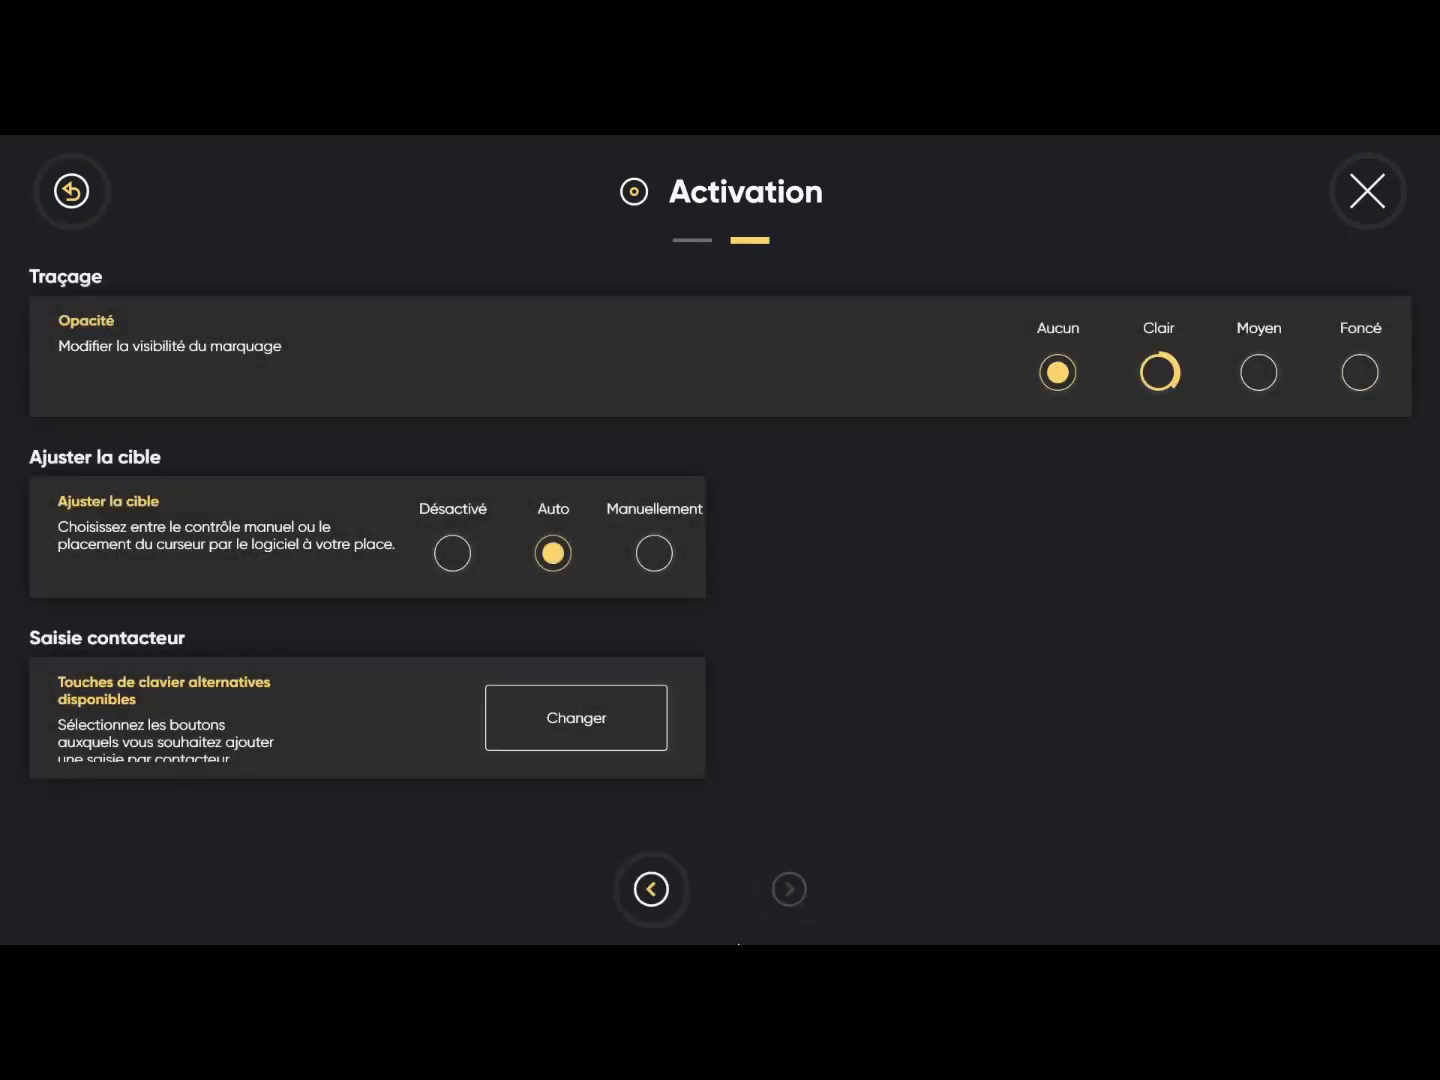
{"action": "left_click", "coordinate": [1158, 372]}
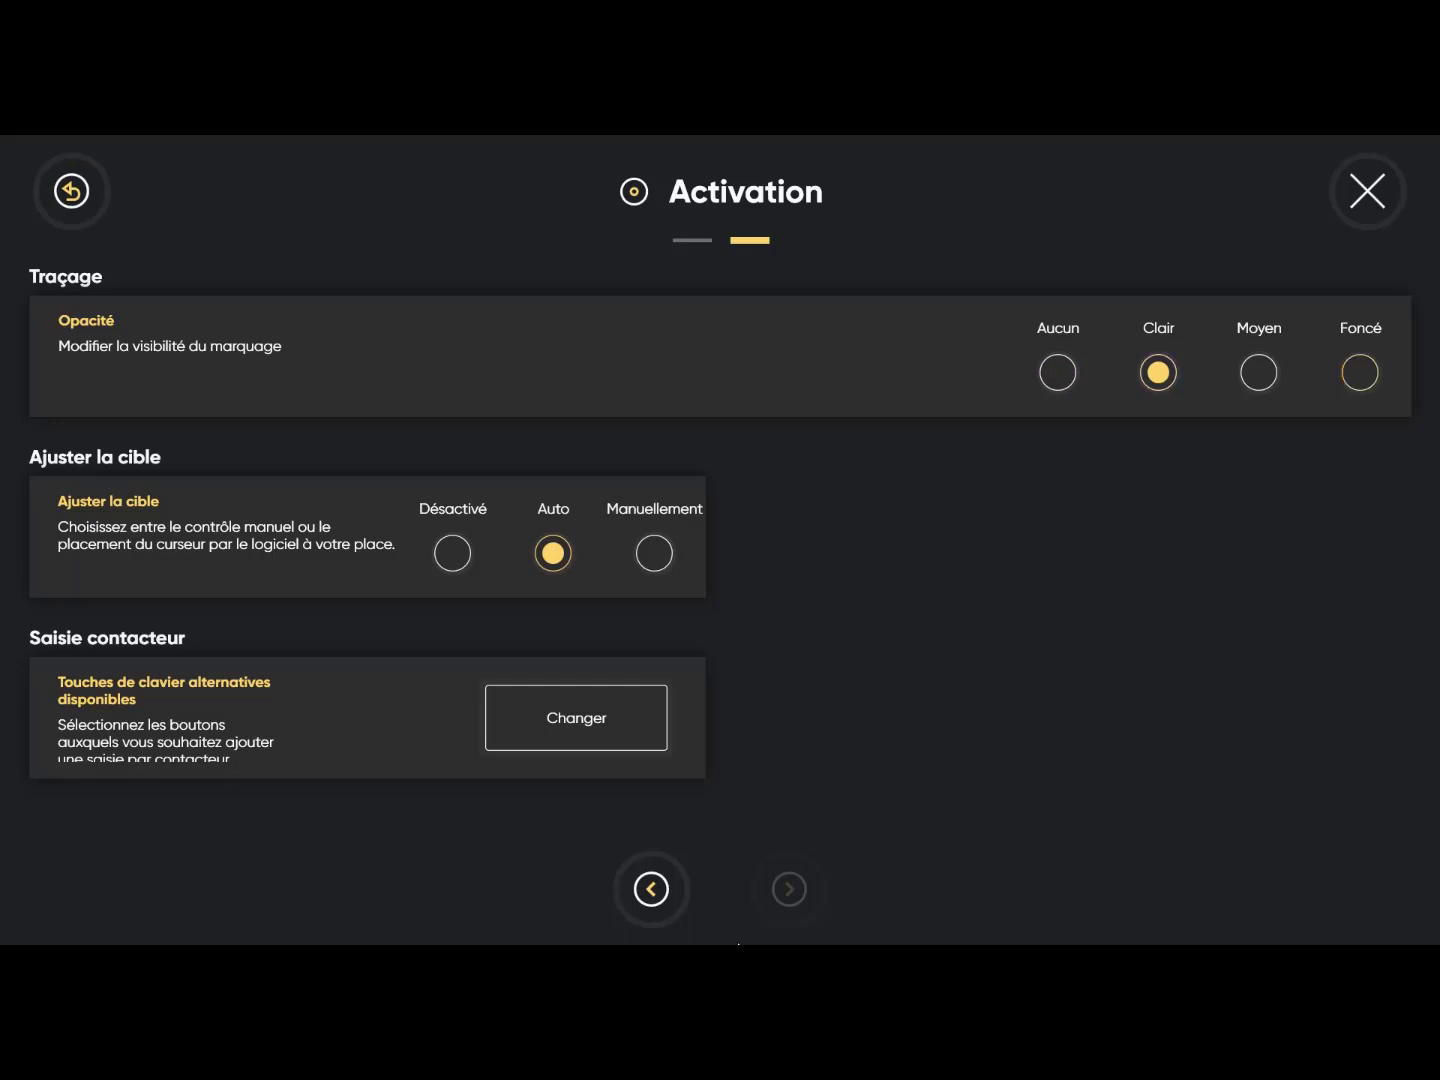
{"action": "left_click", "coordinate": [1360, 372]}
Try the Désactivé and Manuellement modes for target adjustment, return to Auto, and close the settings
{"action": "left_click", "coordinate": [453, 553]}
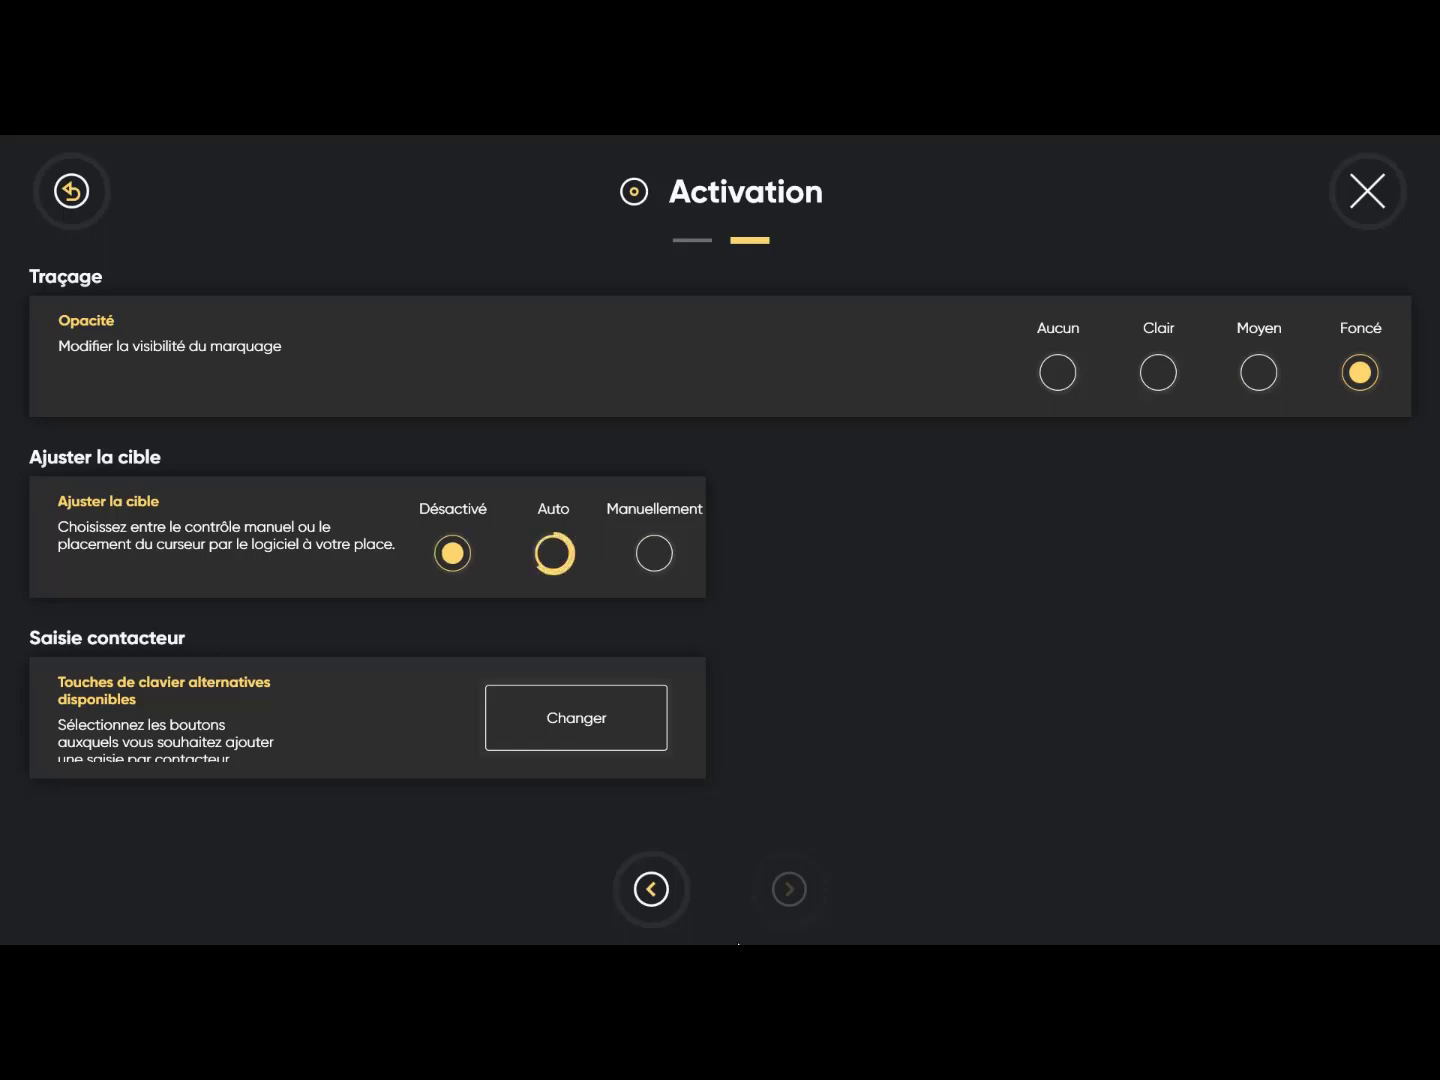
{"action": "left_click", "coordinate": [553, 553]}
{"action": "left_click", "coordinate": [654, 553]}
{"action": "left_click", "coordinate": [553, 553]}
{"action": "left_click", "coordinate": [1367, 190]}
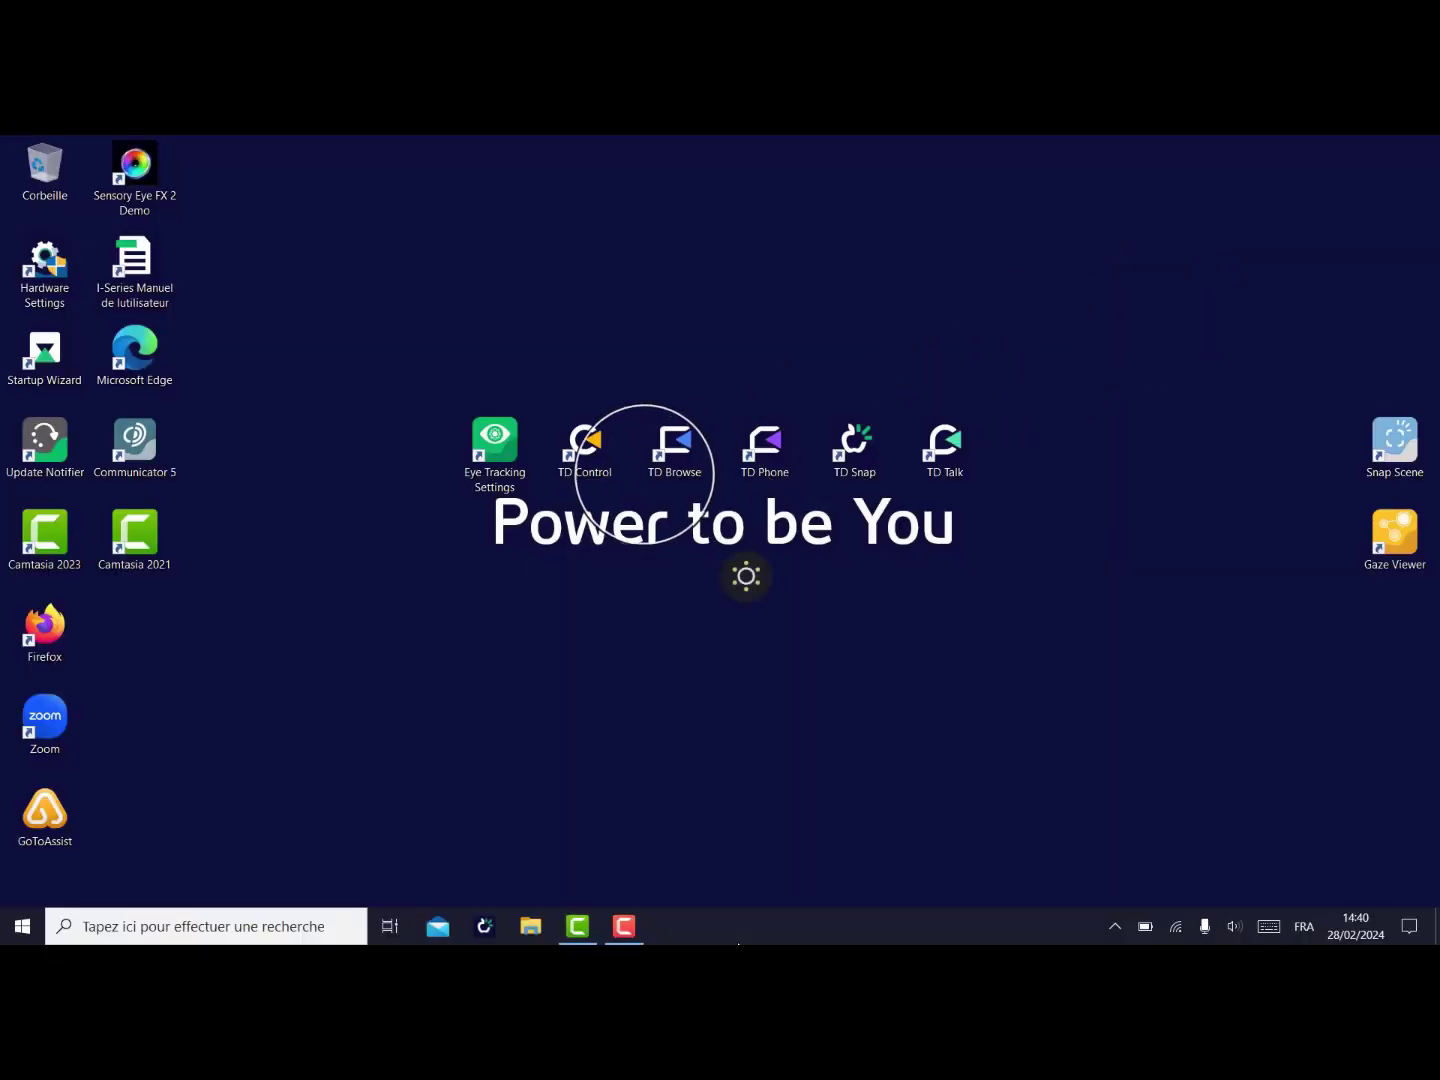
Open the gaze interaction menu on the TD Browse, Gaze Viewer and Camtasia 2023 desktop shortcuts, dismissing it each time
{"action": "left_click", "coordinate": [687, 443]}
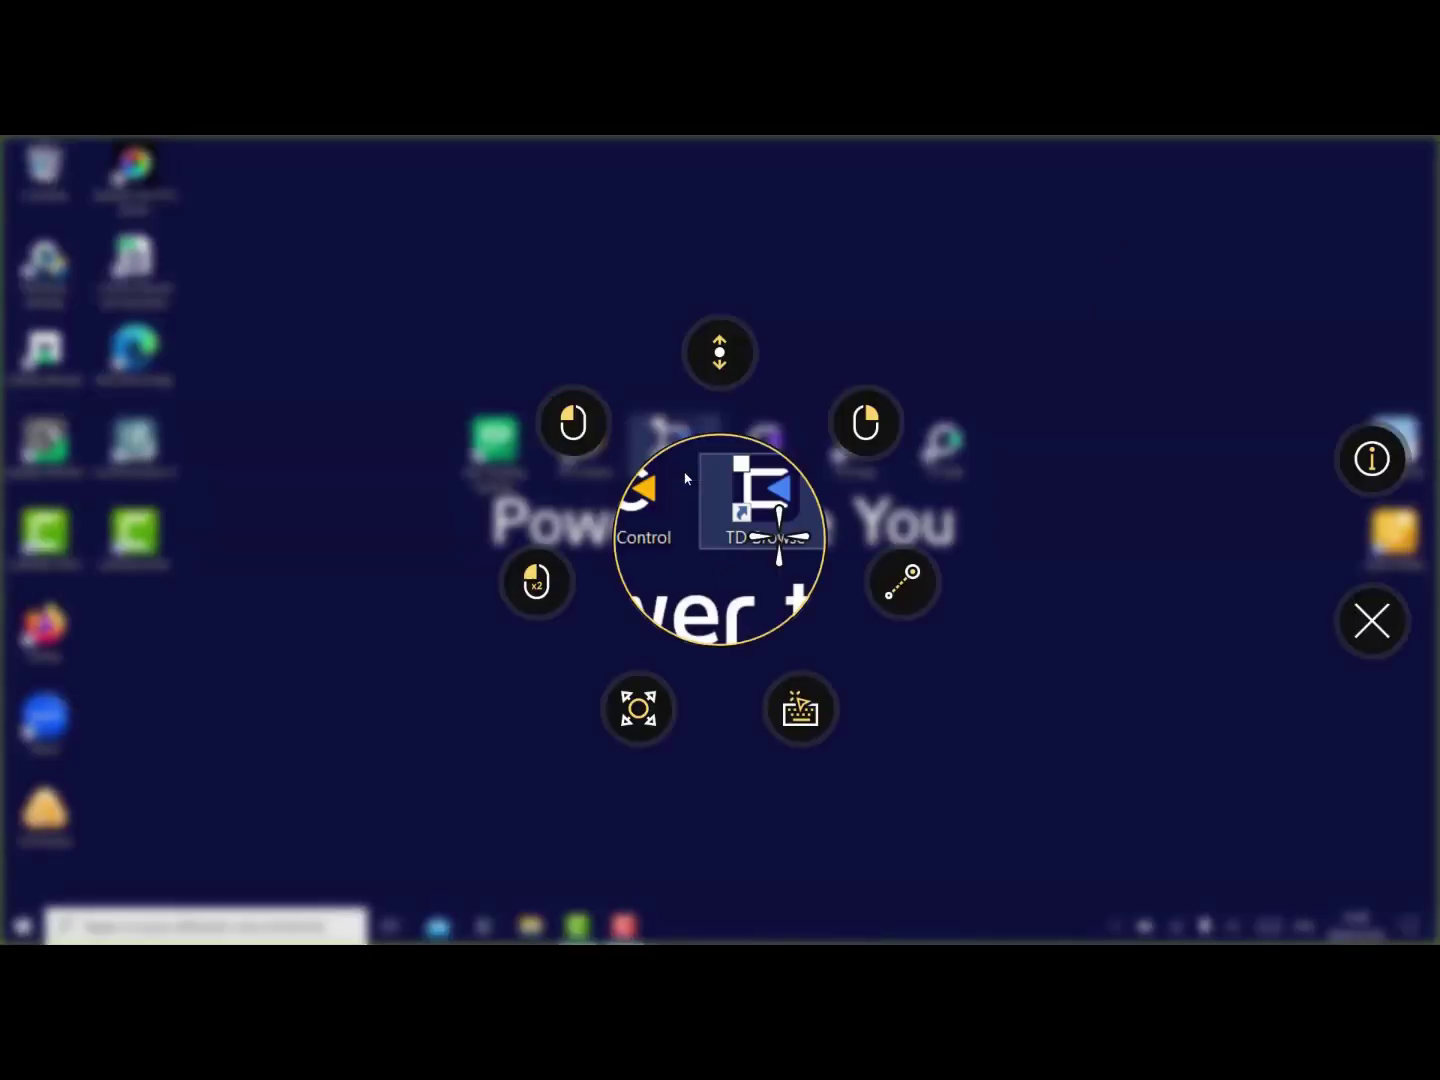
{"action": "left_click", "coordinate": [1372, 621]}
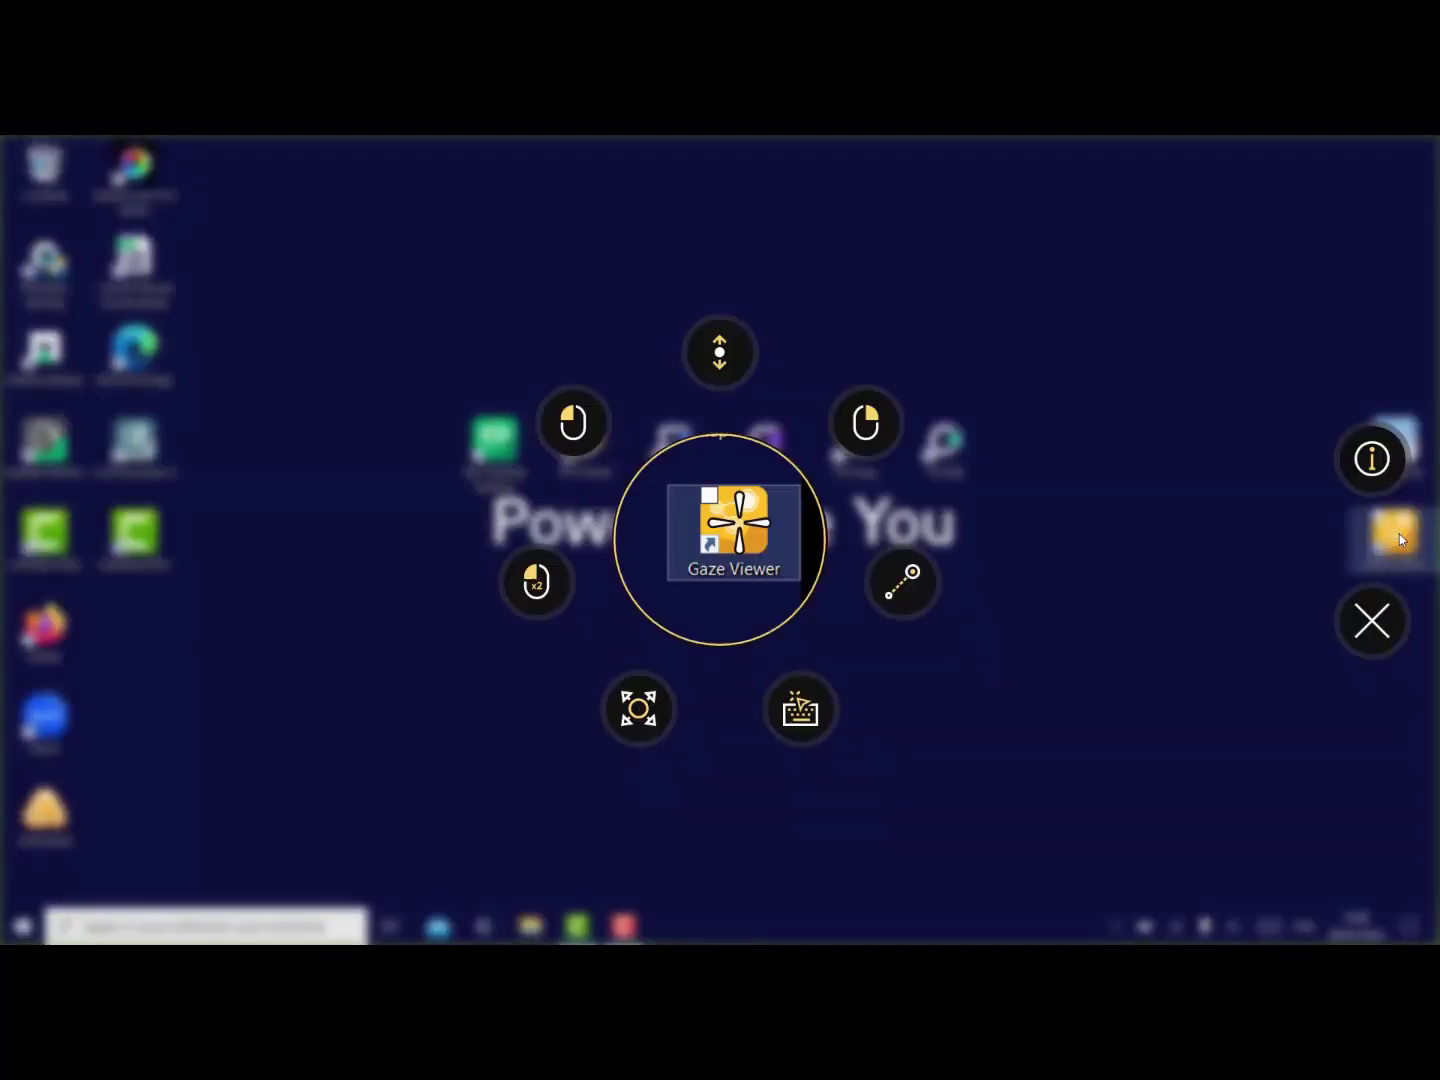
{"action": "left_click", "coordinate": [1372, 621]}
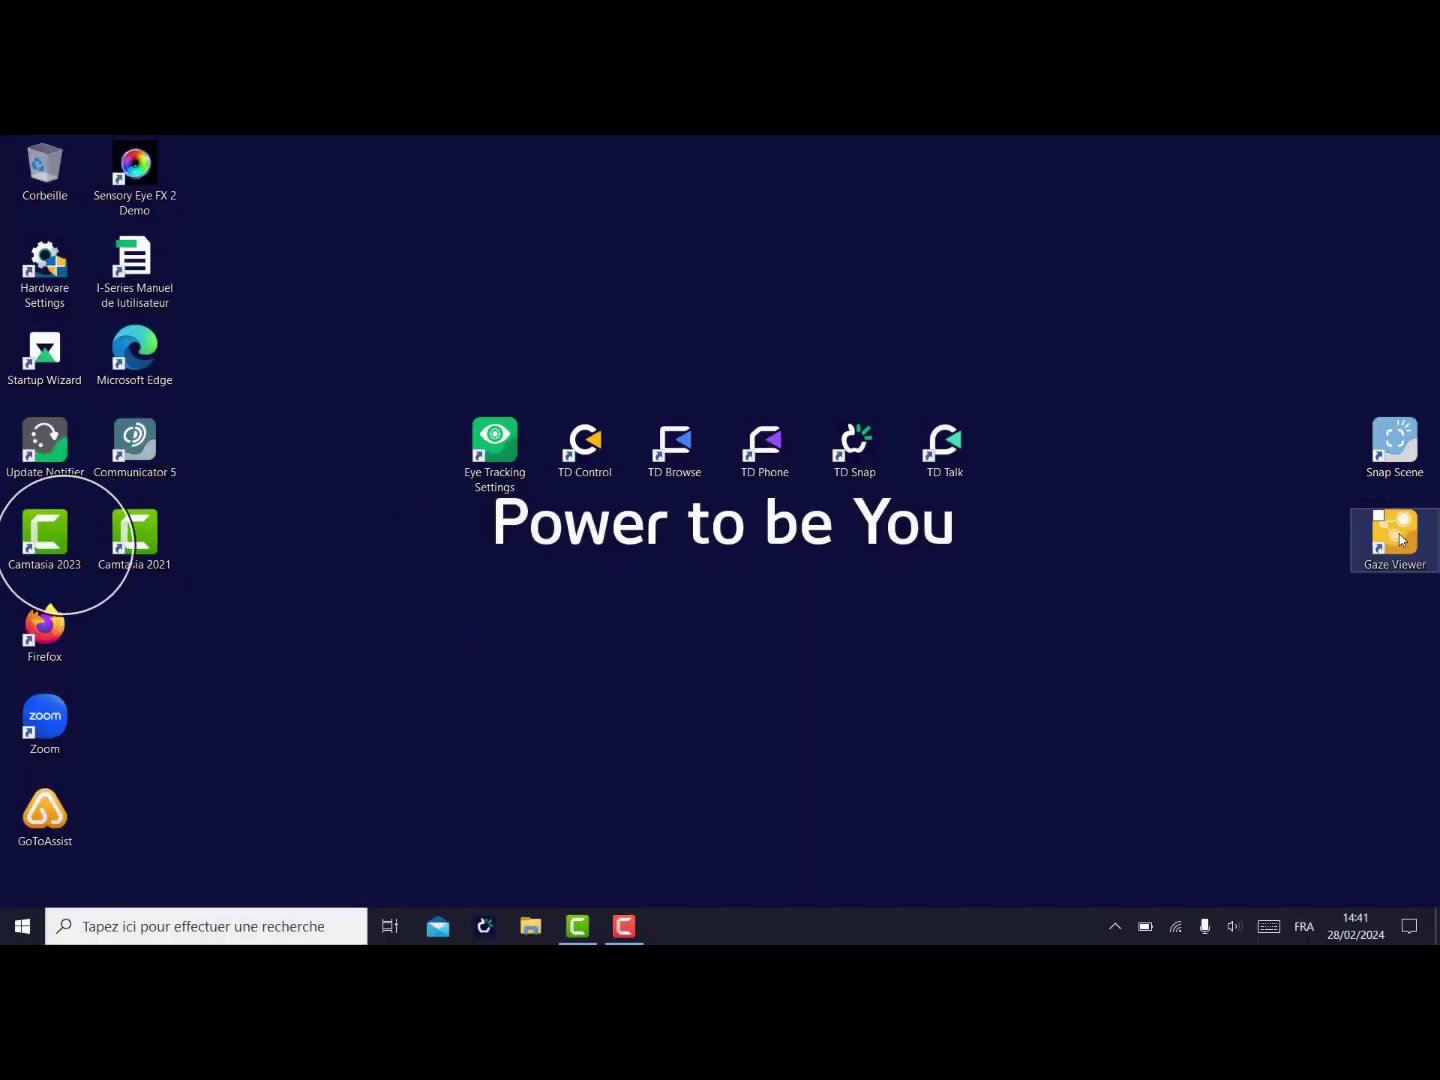
{"action": "left_click", "coordinate": [42, 538]}
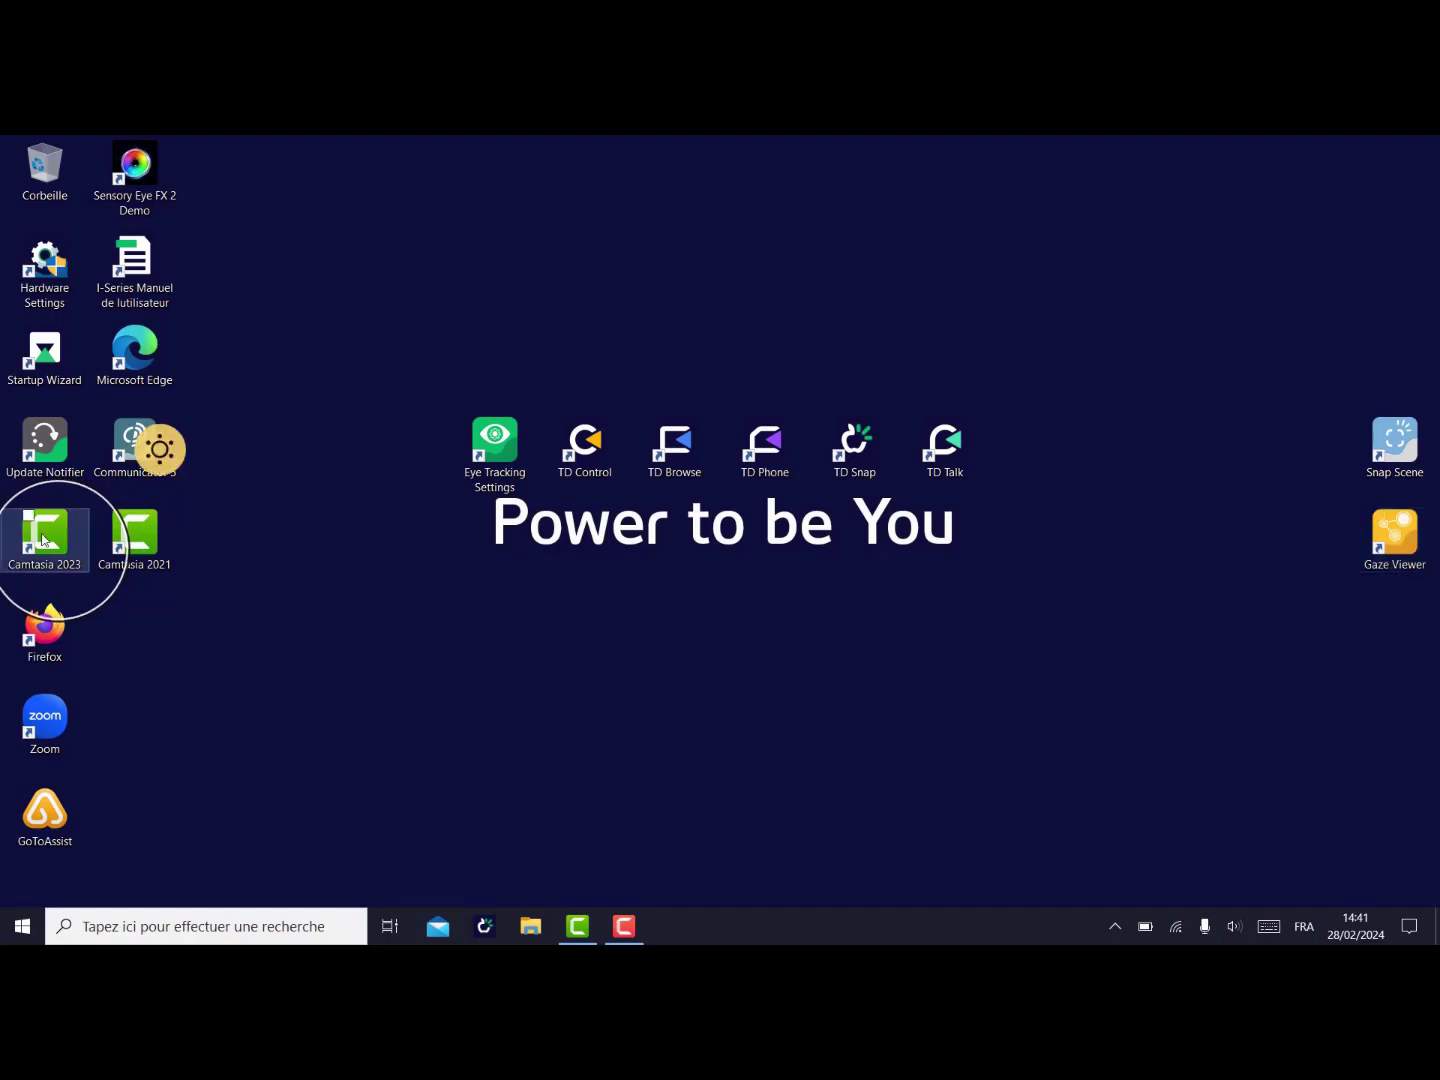
{"action": "left_click", "coordinate": [42, 540]}
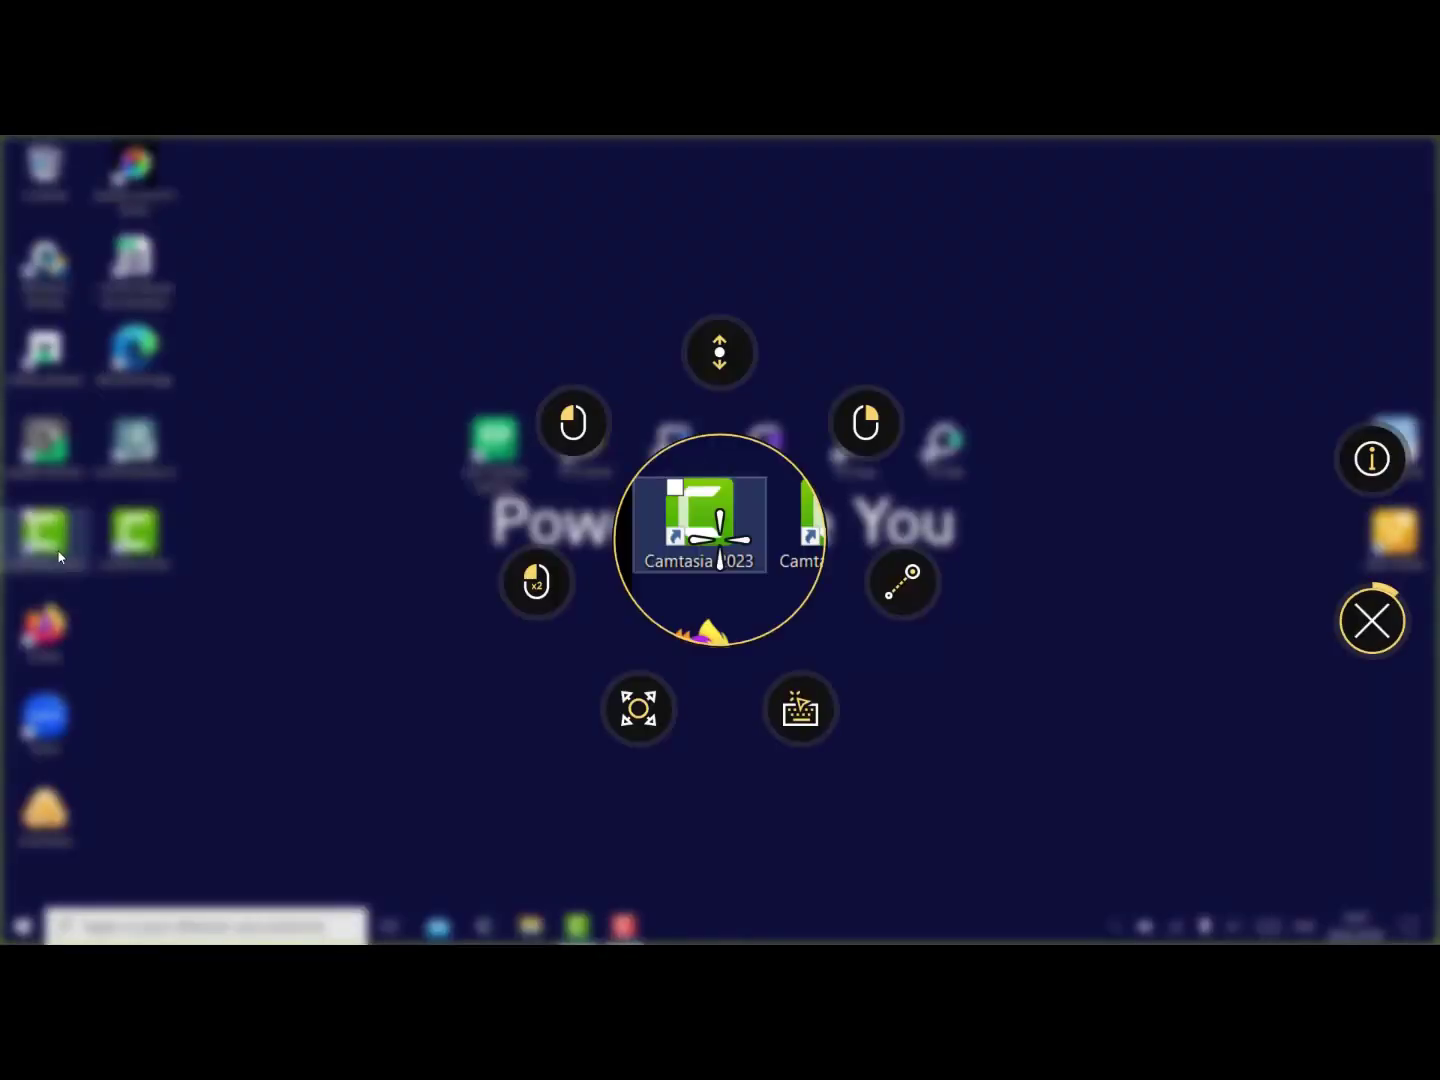
{"action": "left_click", "coordinate": [1372, 621]}
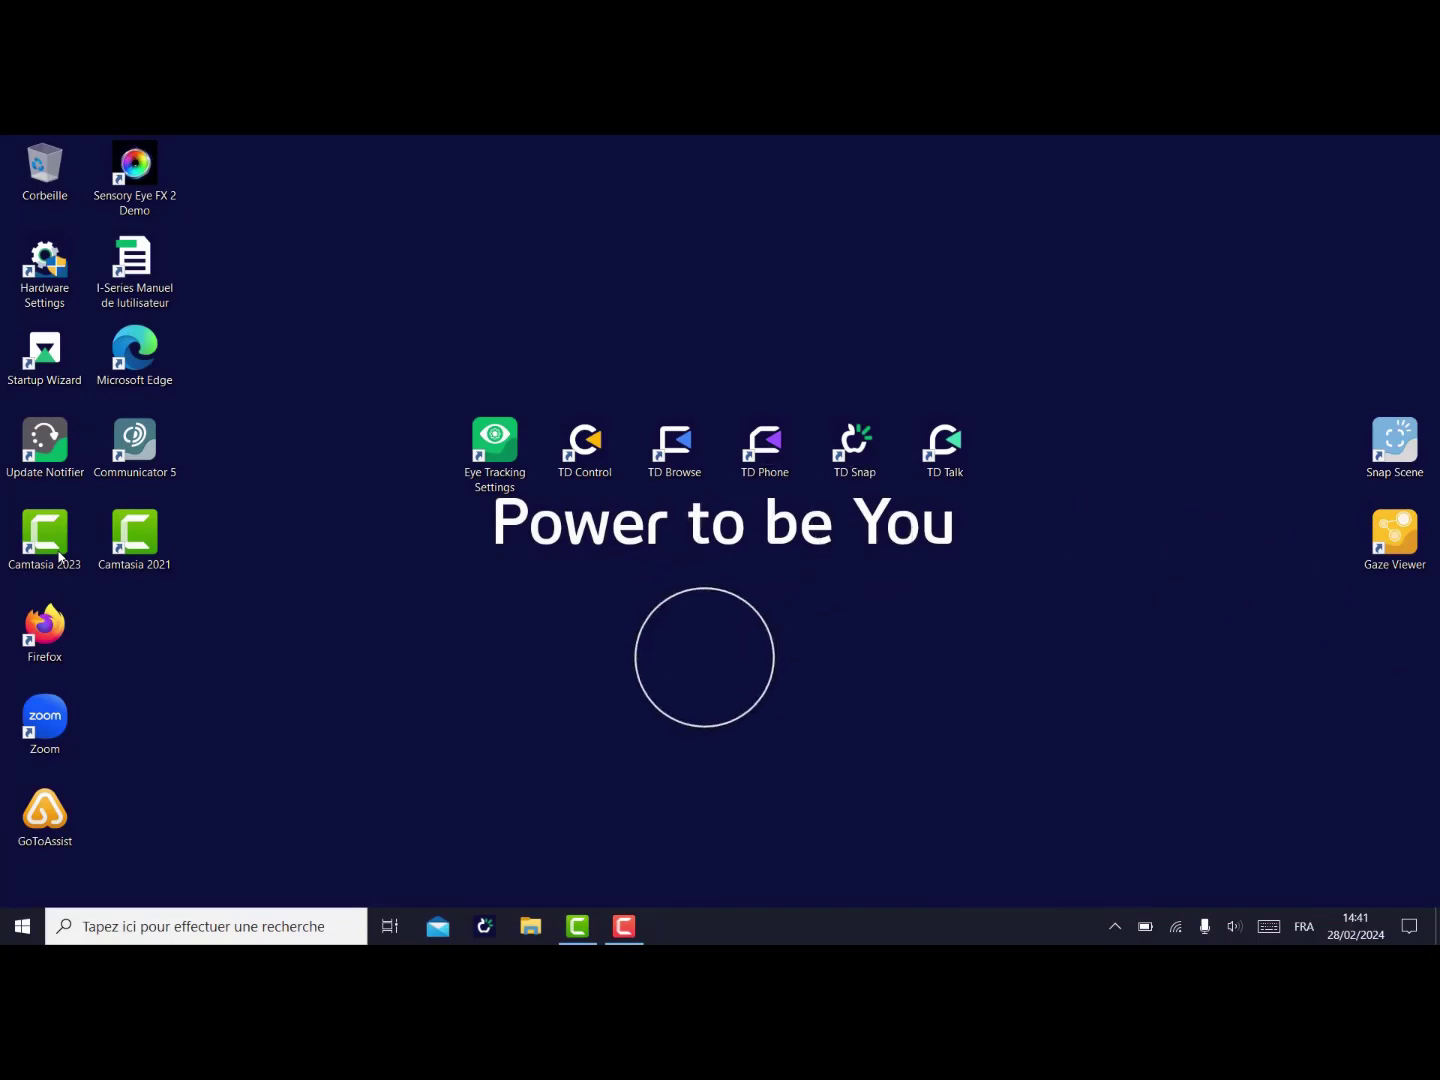
In the Clavier settings, set the typing fixation duration to 700 ms from the Rapide preset and enable adaptive fixation speed
{"action": "left_click", "coordinate": [720, 870]}
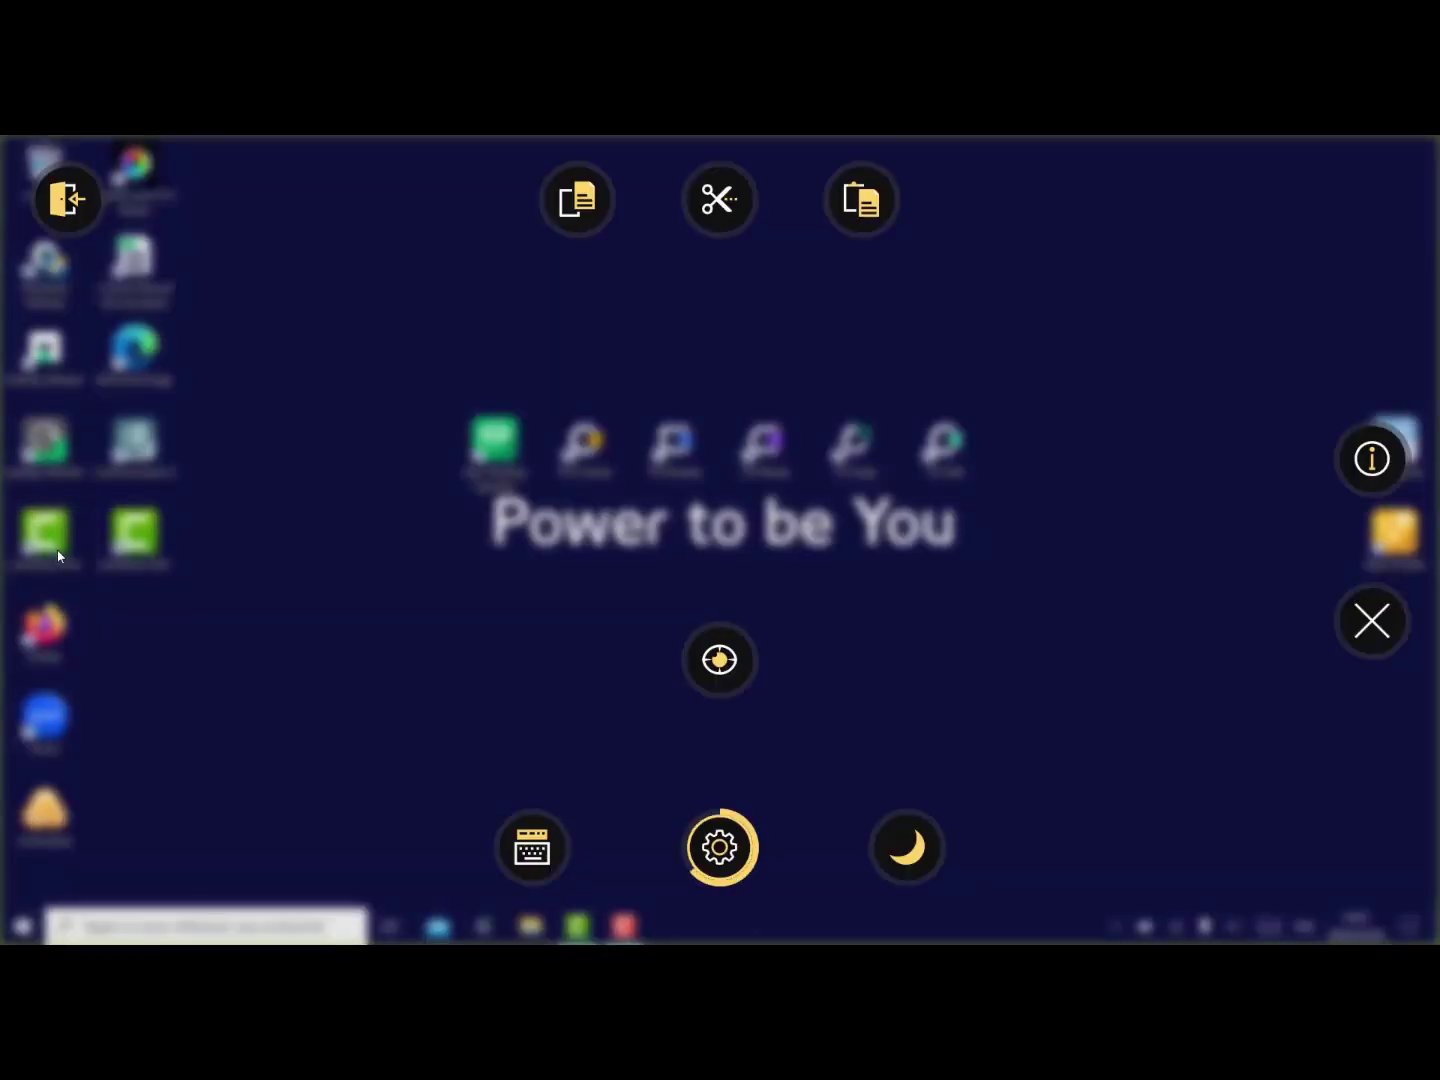
{"action": "left_click", "coordinate": [720, 847]}
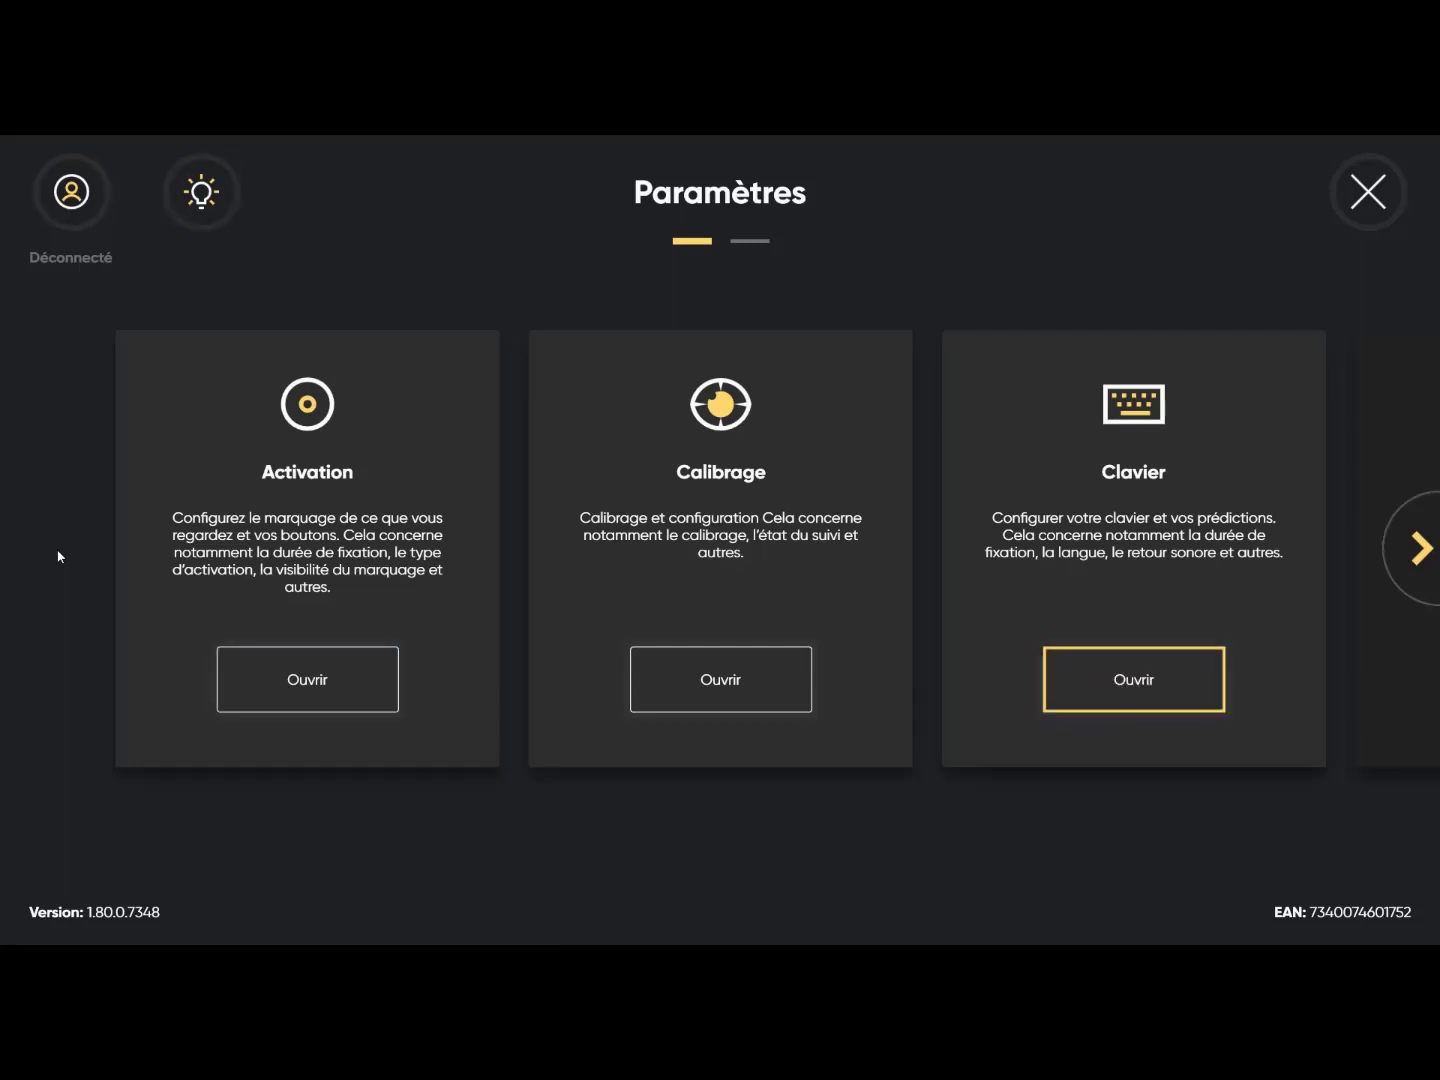
{"action": "left_click", "coordinate": [1134, 679]}
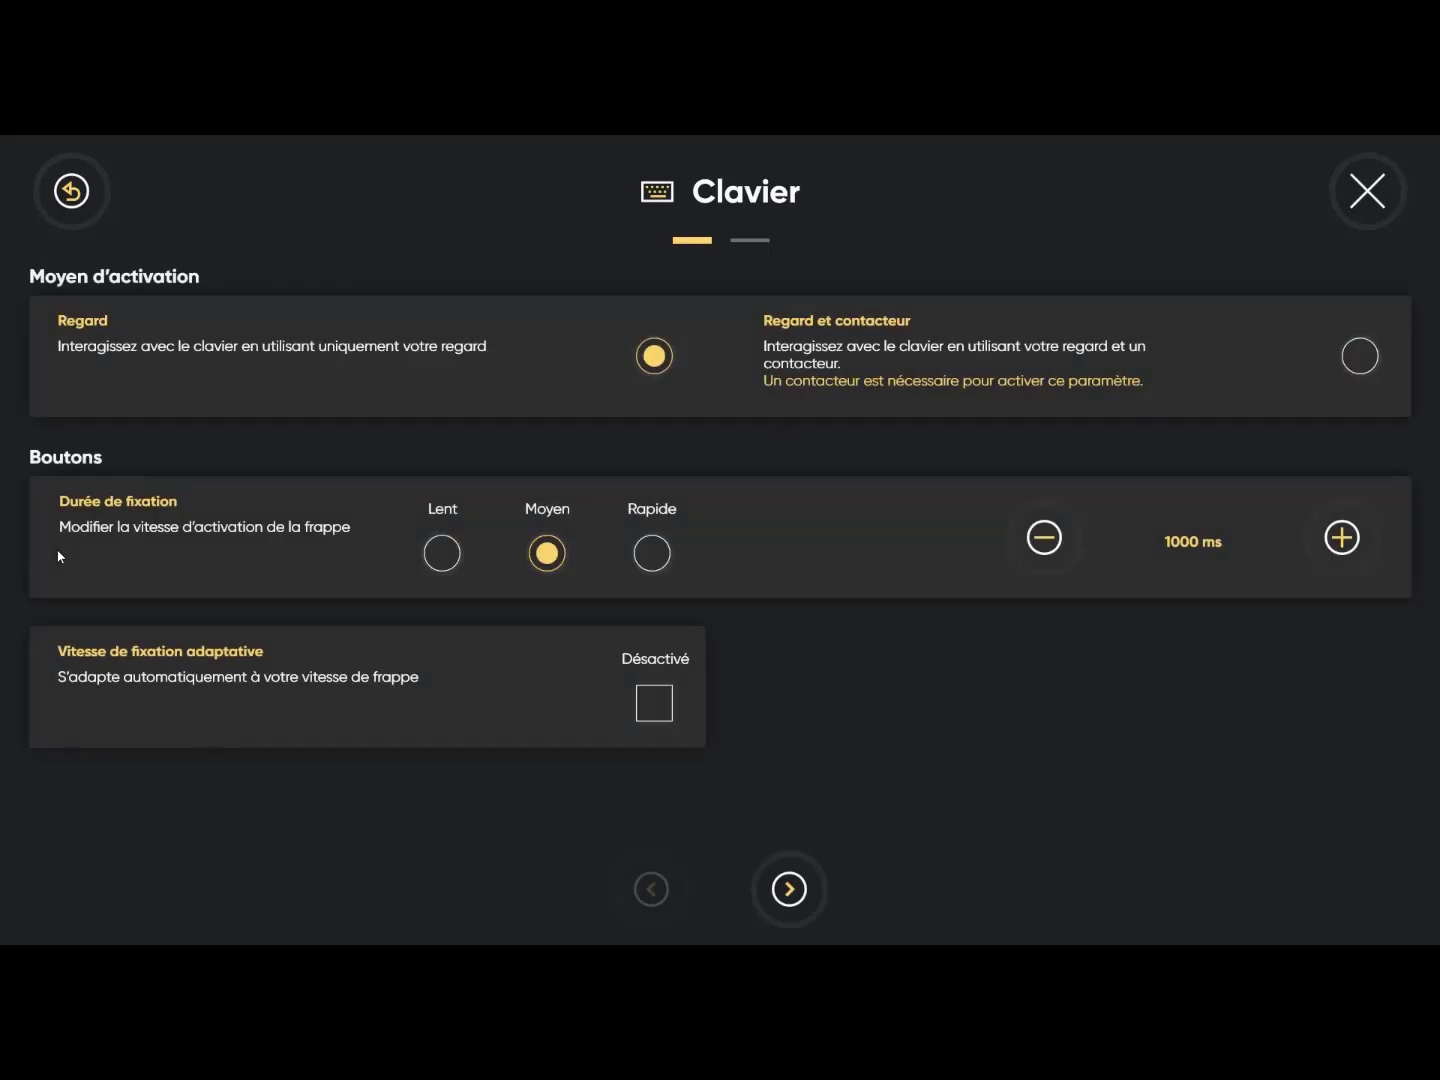
{"action": "left_click", "coordinate": [652, 553]}
{"action": "left_click", "coordinate": [653, 703]}
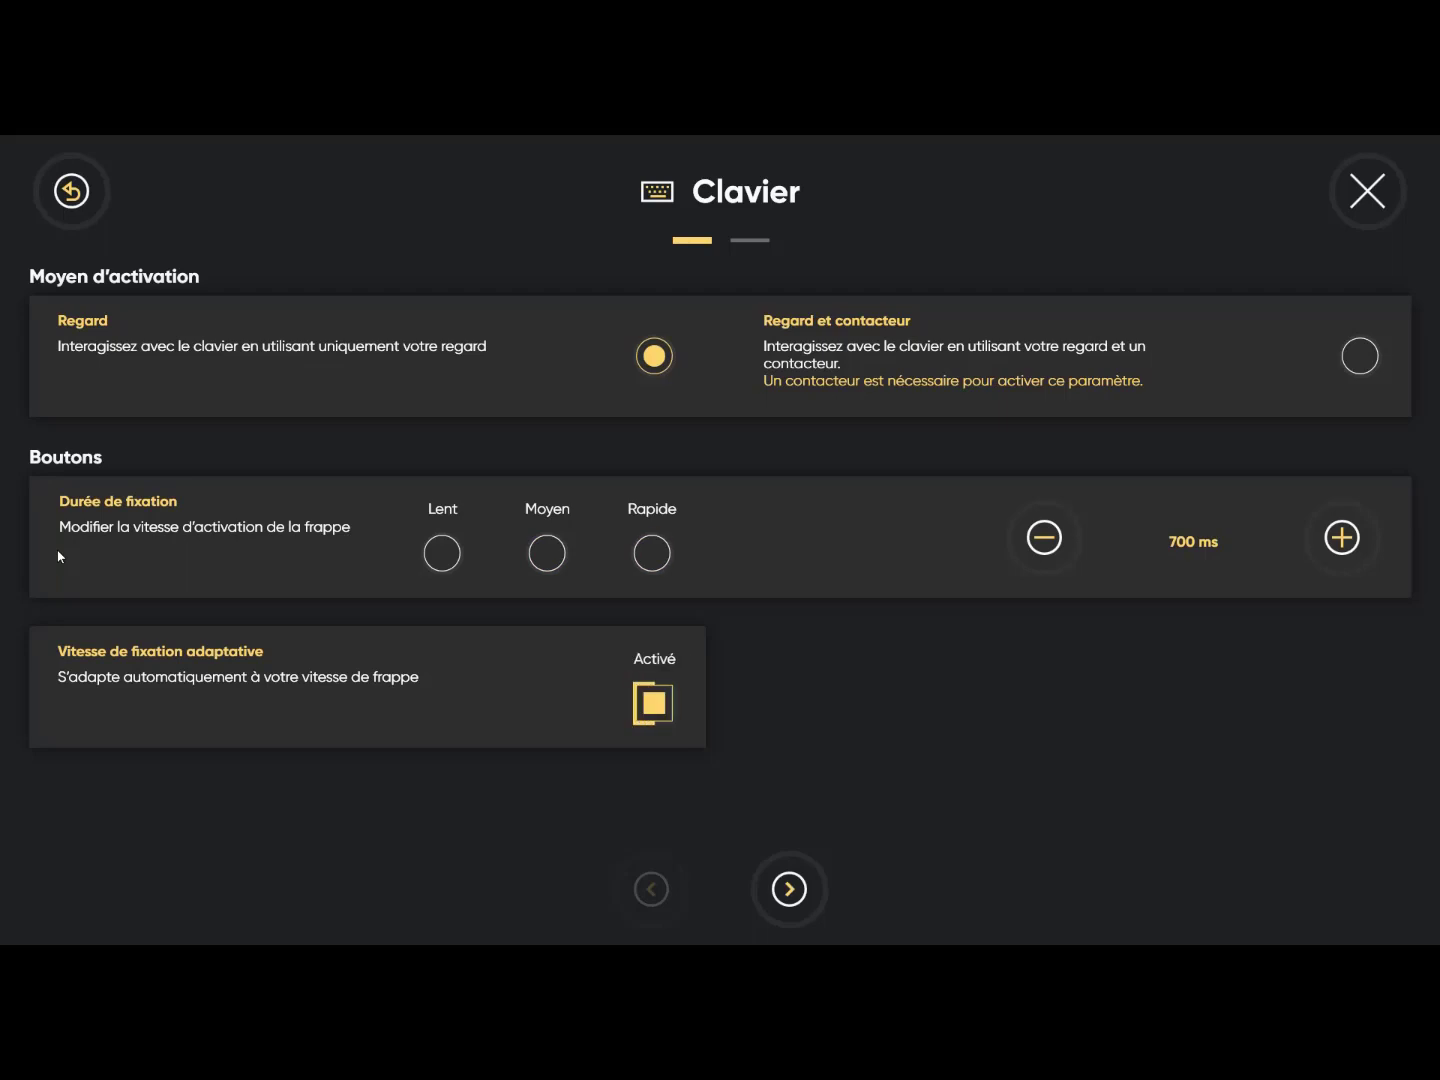
On the second Clavier page, switch word prediction off and on again, and raise the prediction fixation duration from the Rapide preset to 700 ms
{"action": "left_click", "coordinate": [789, 889]}
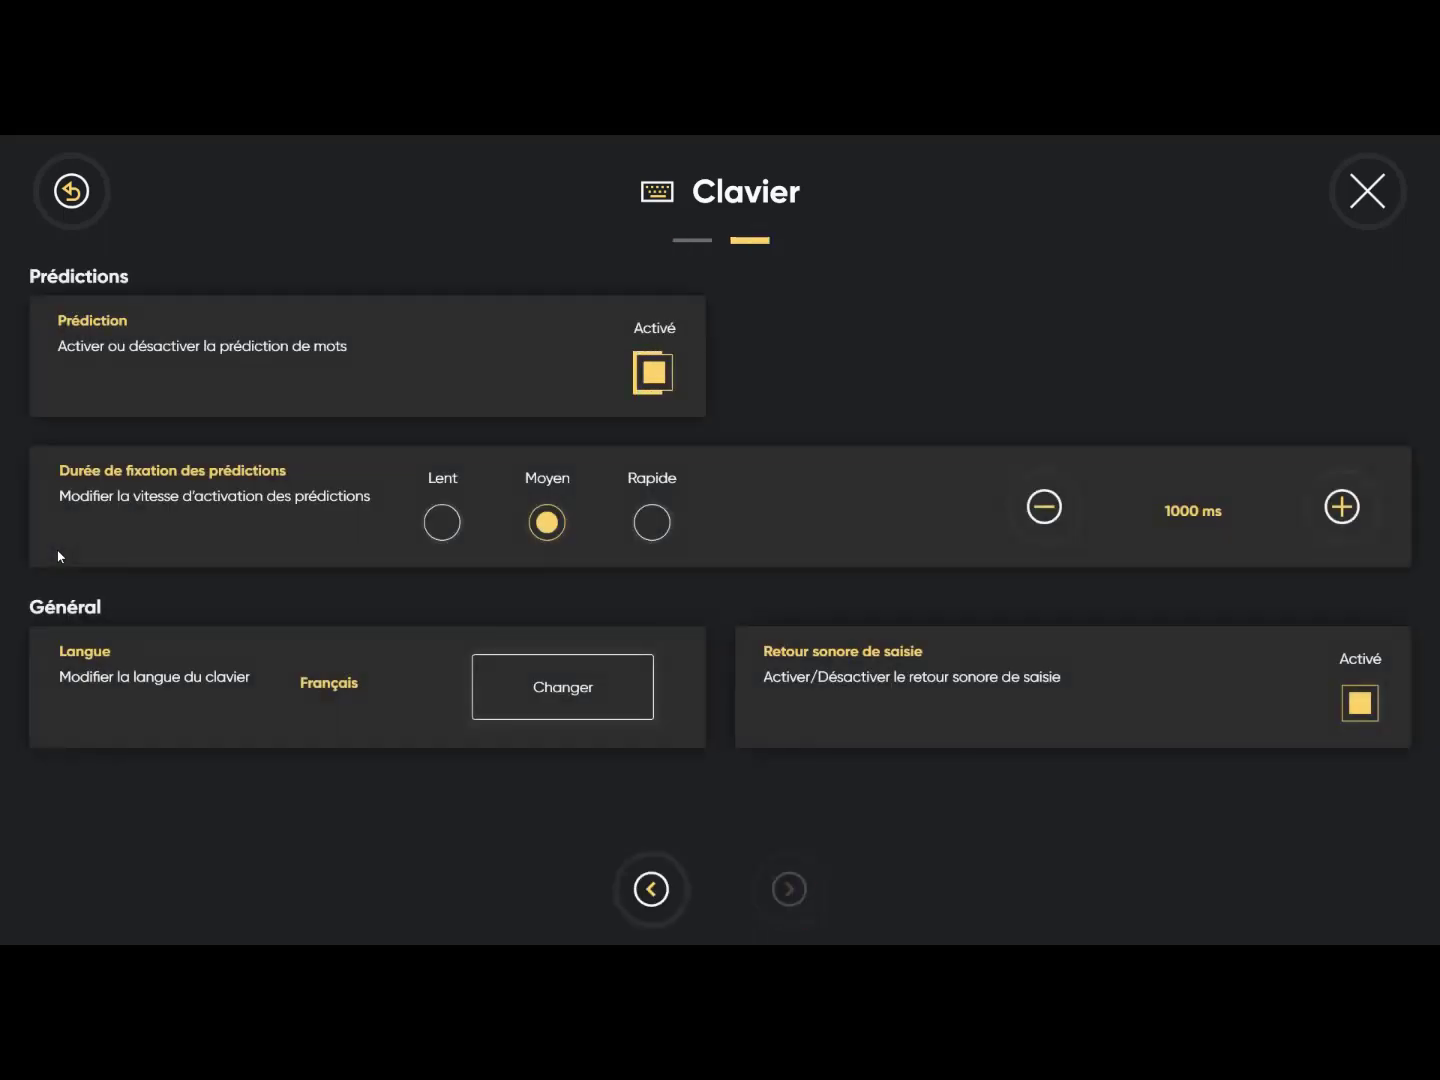
{"action": "left_click", "coordinate": [654, 372]}
{"action": "left_click", "coordinate": [654, 372]}
{"action": "left_click", "coordinate": [652, 522]}
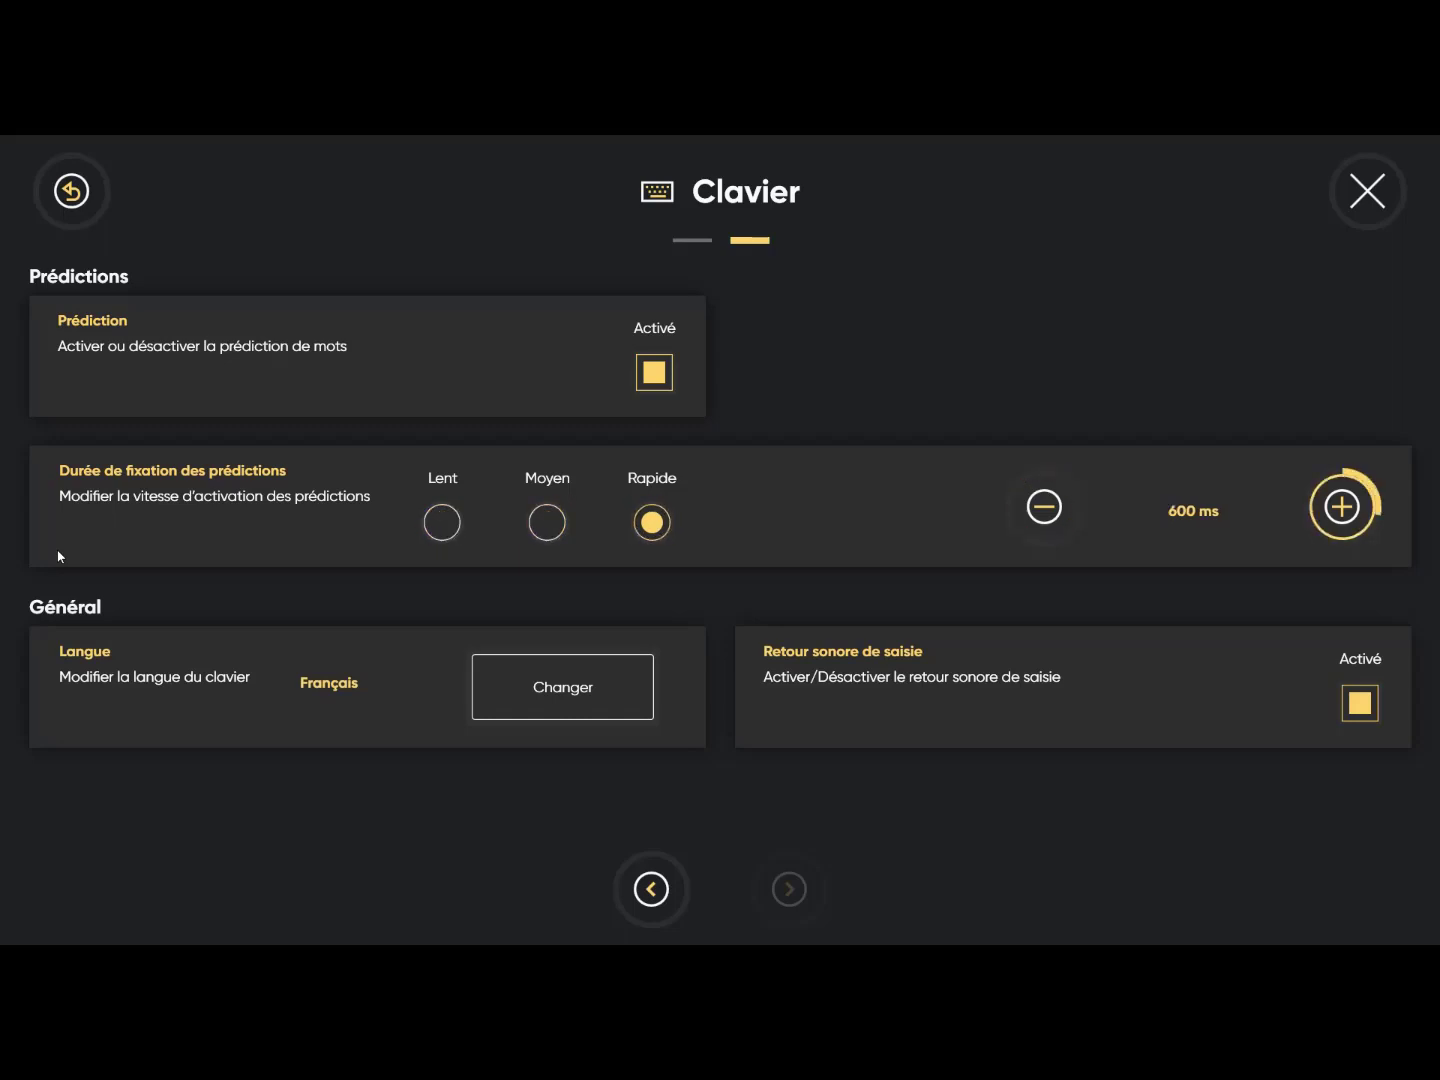
{"action": "left_click", "coordinate": [1342, 507]}
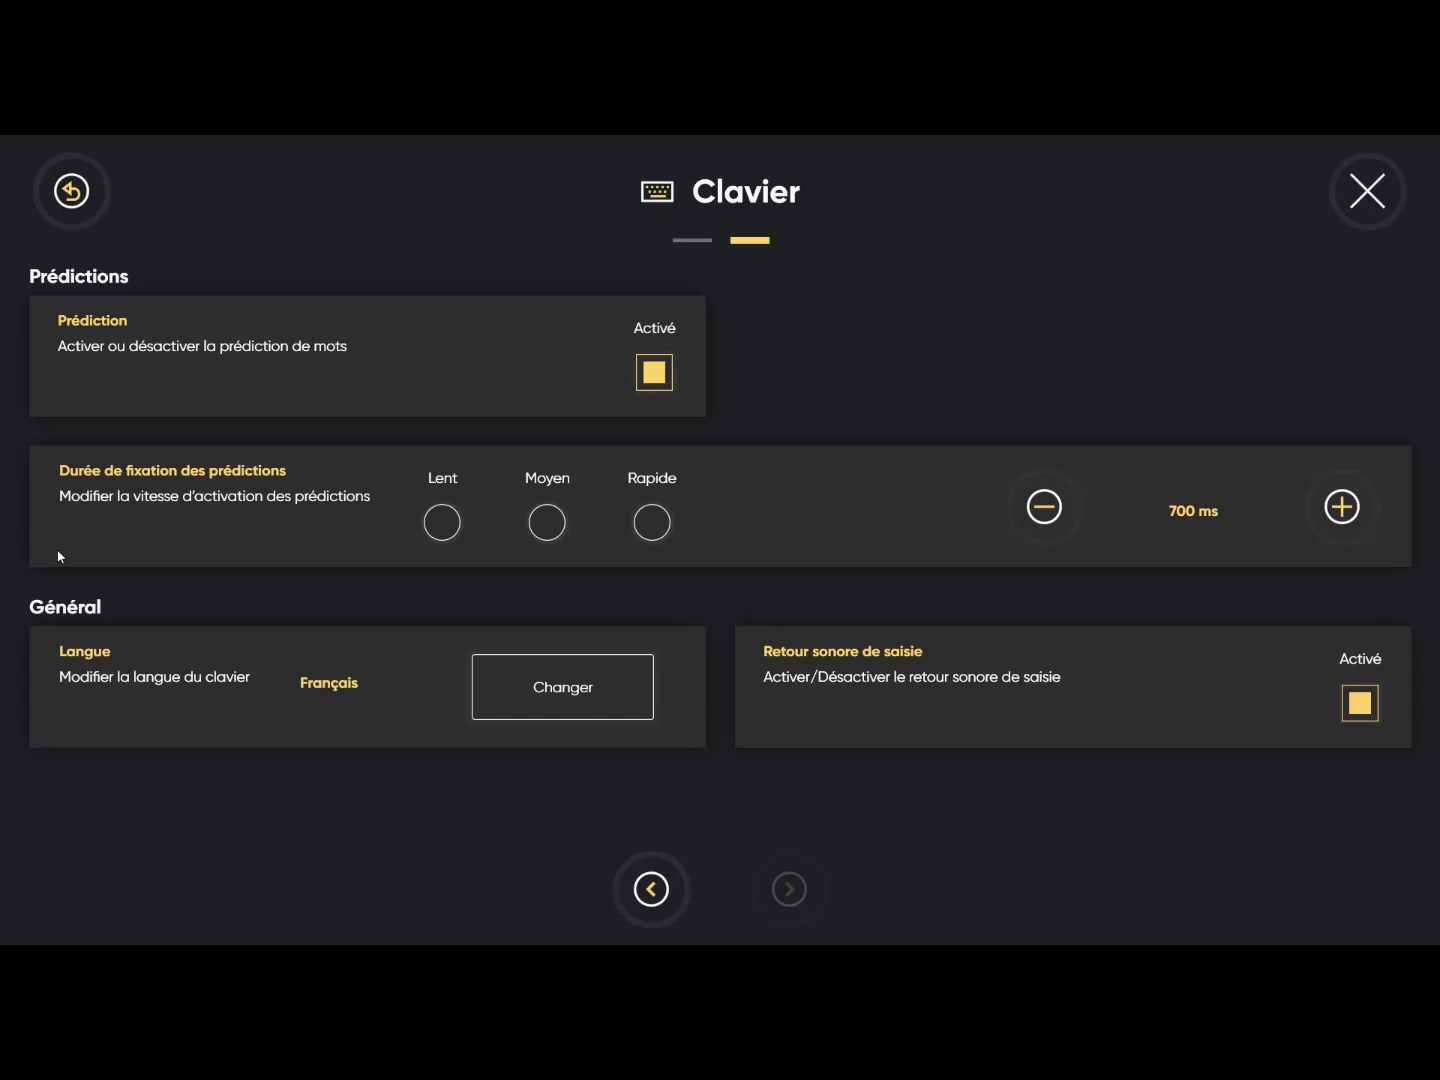
Browse the full list of installed keyboard languages, keep Français selected, and return to the Clavier settings
{"action": "left_click", "coordinate": [563, 687]}
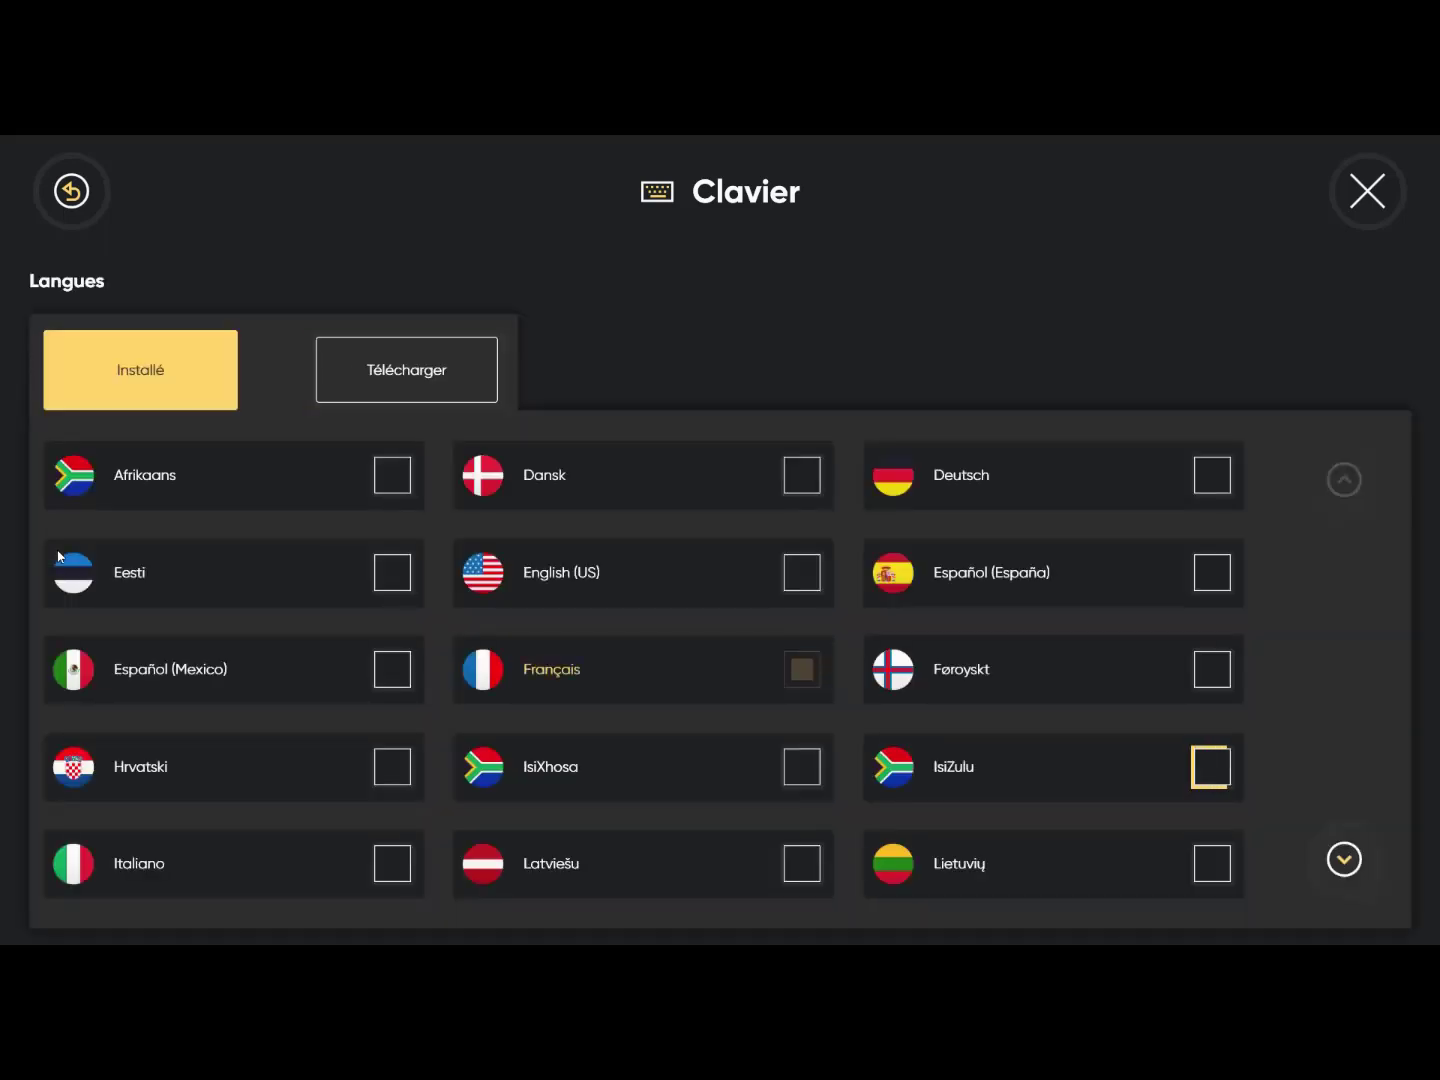
{"action": "left_click", "coordinate": [1344, 859]}
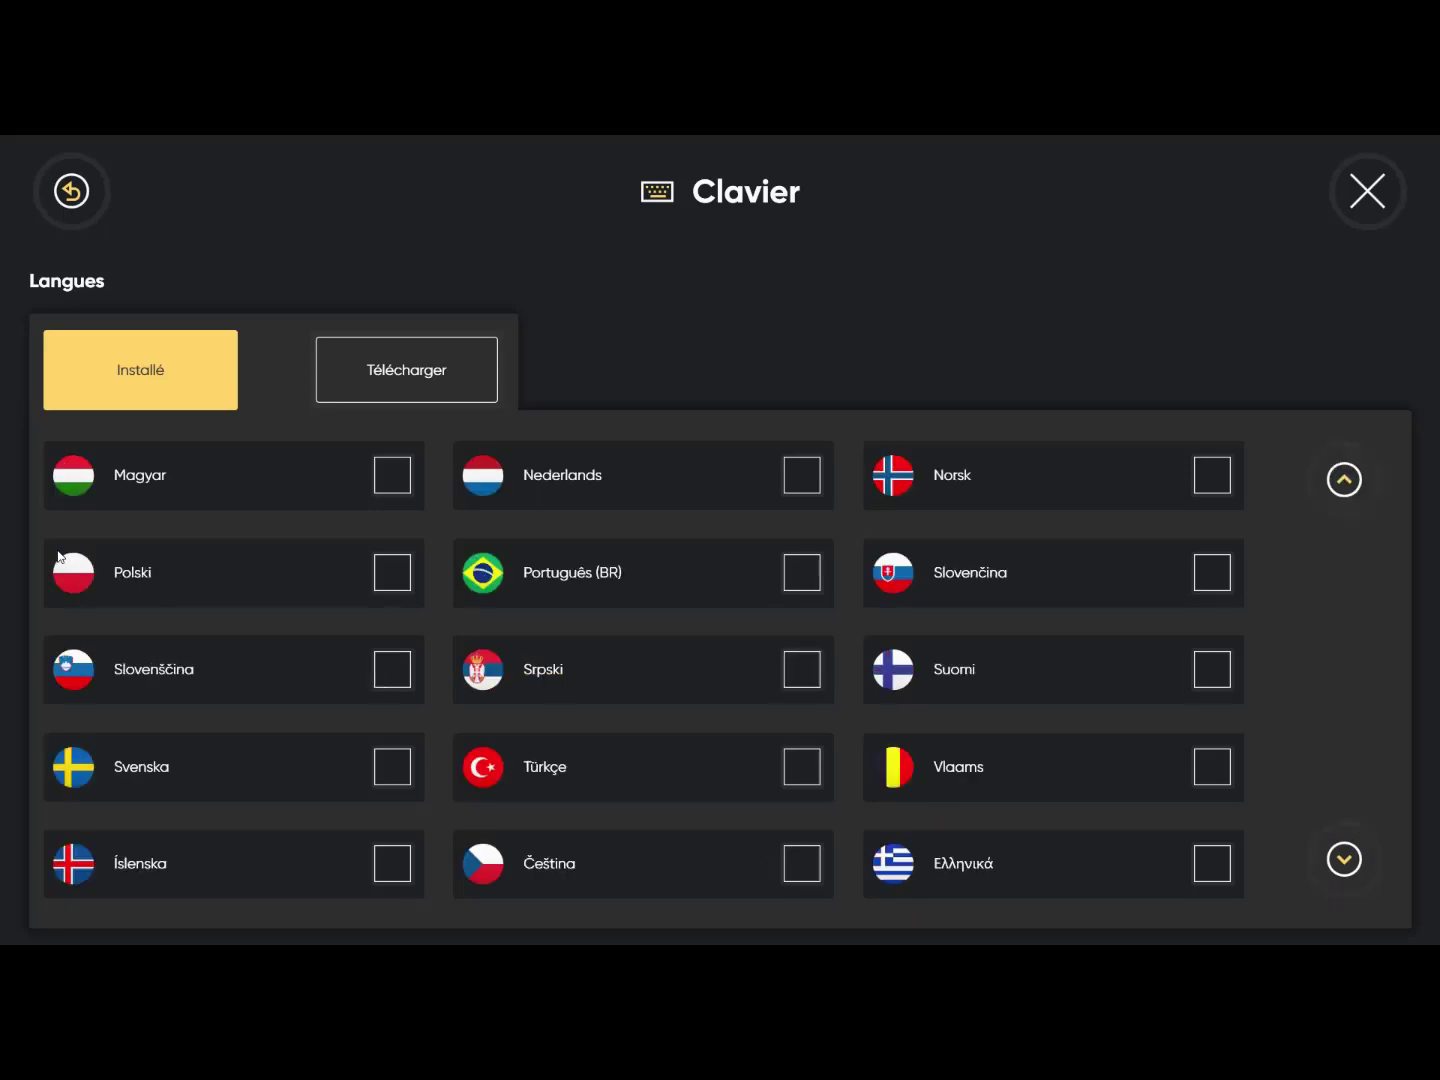
{"action": "left_click", "coordinate": [1344, 859]}
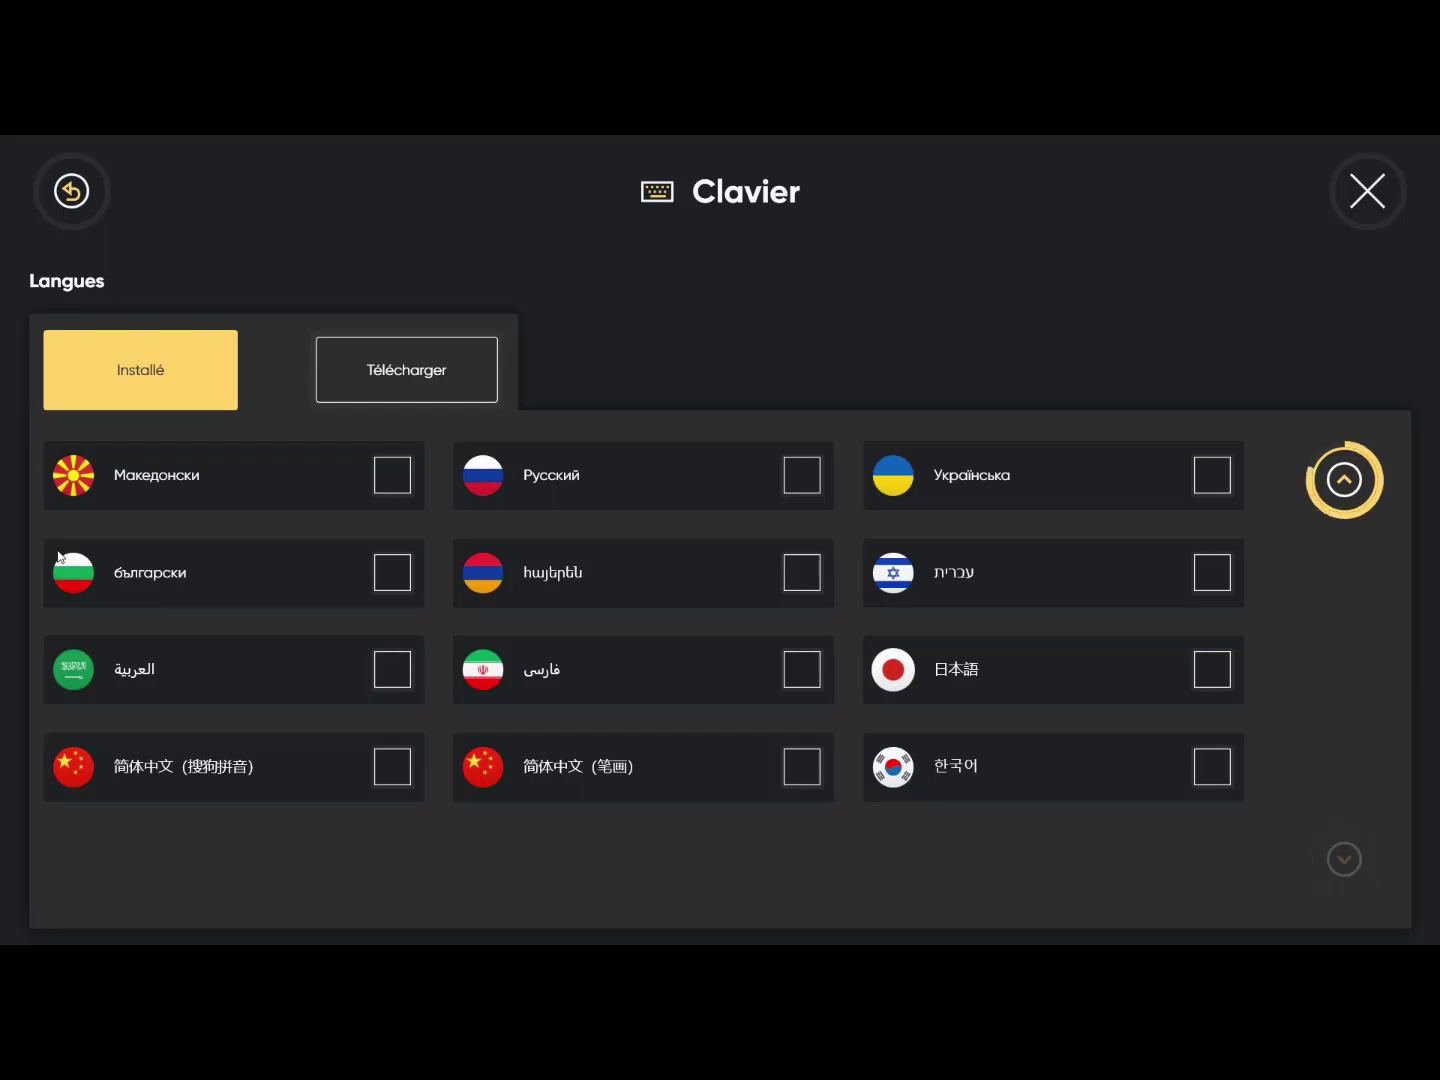
{"action": "left_click", "coordinate": [1344, 479]}
{"action": "left_click", "coordinate": [1344, 479]}
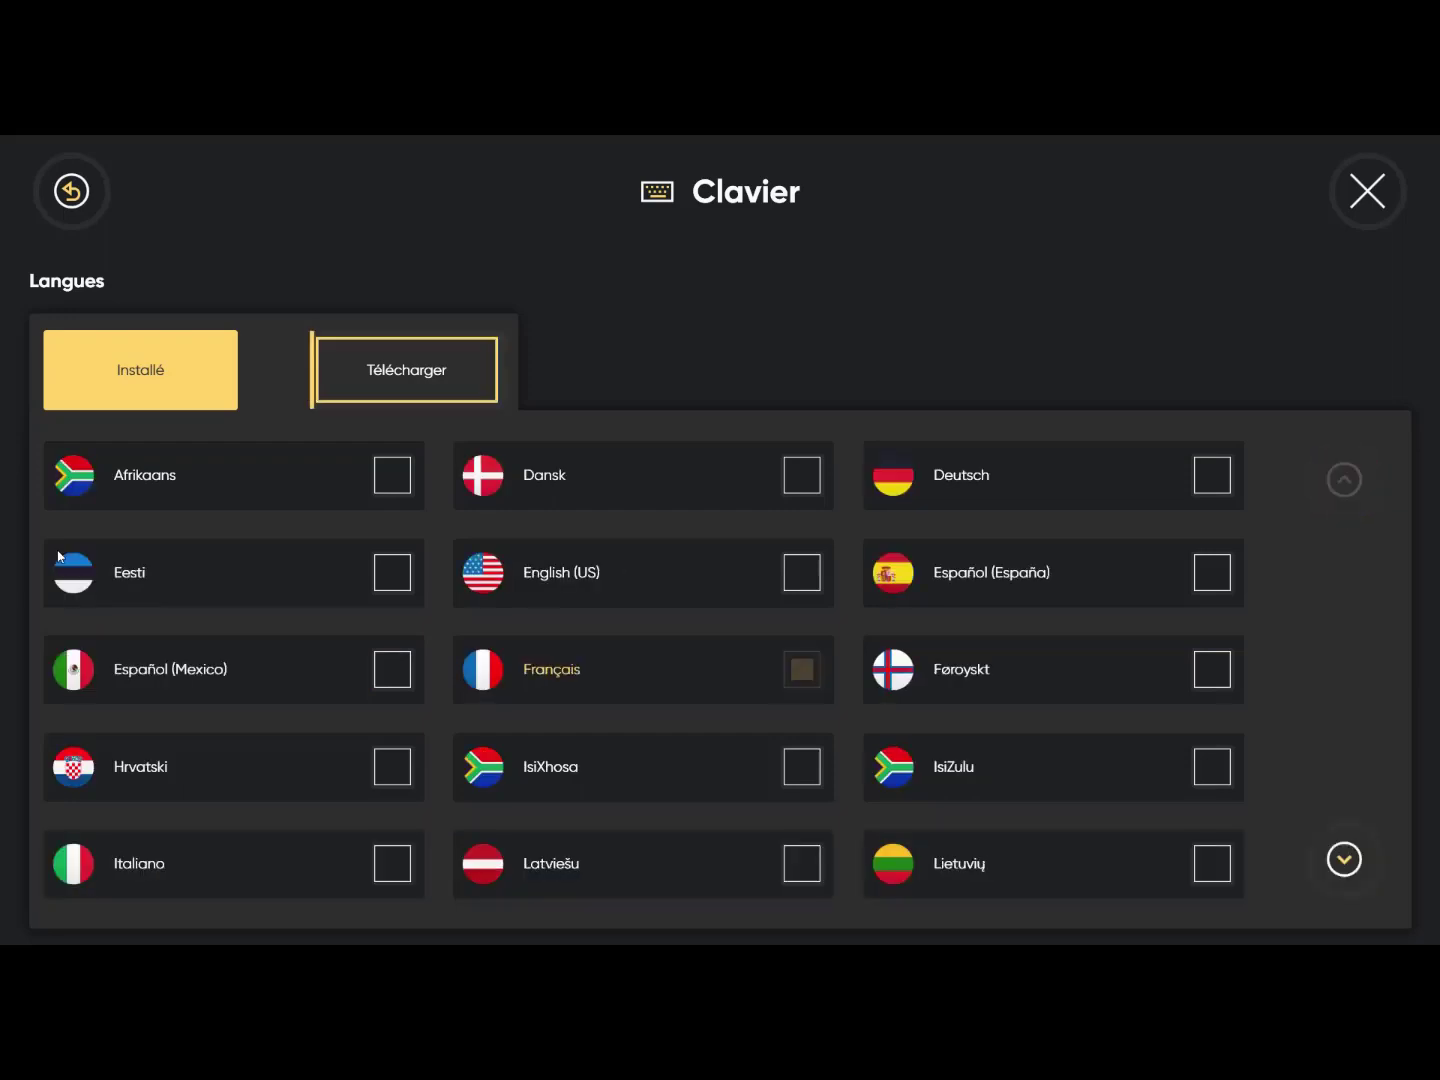
{"action": "left_click", "coordinate": [71, 191]}
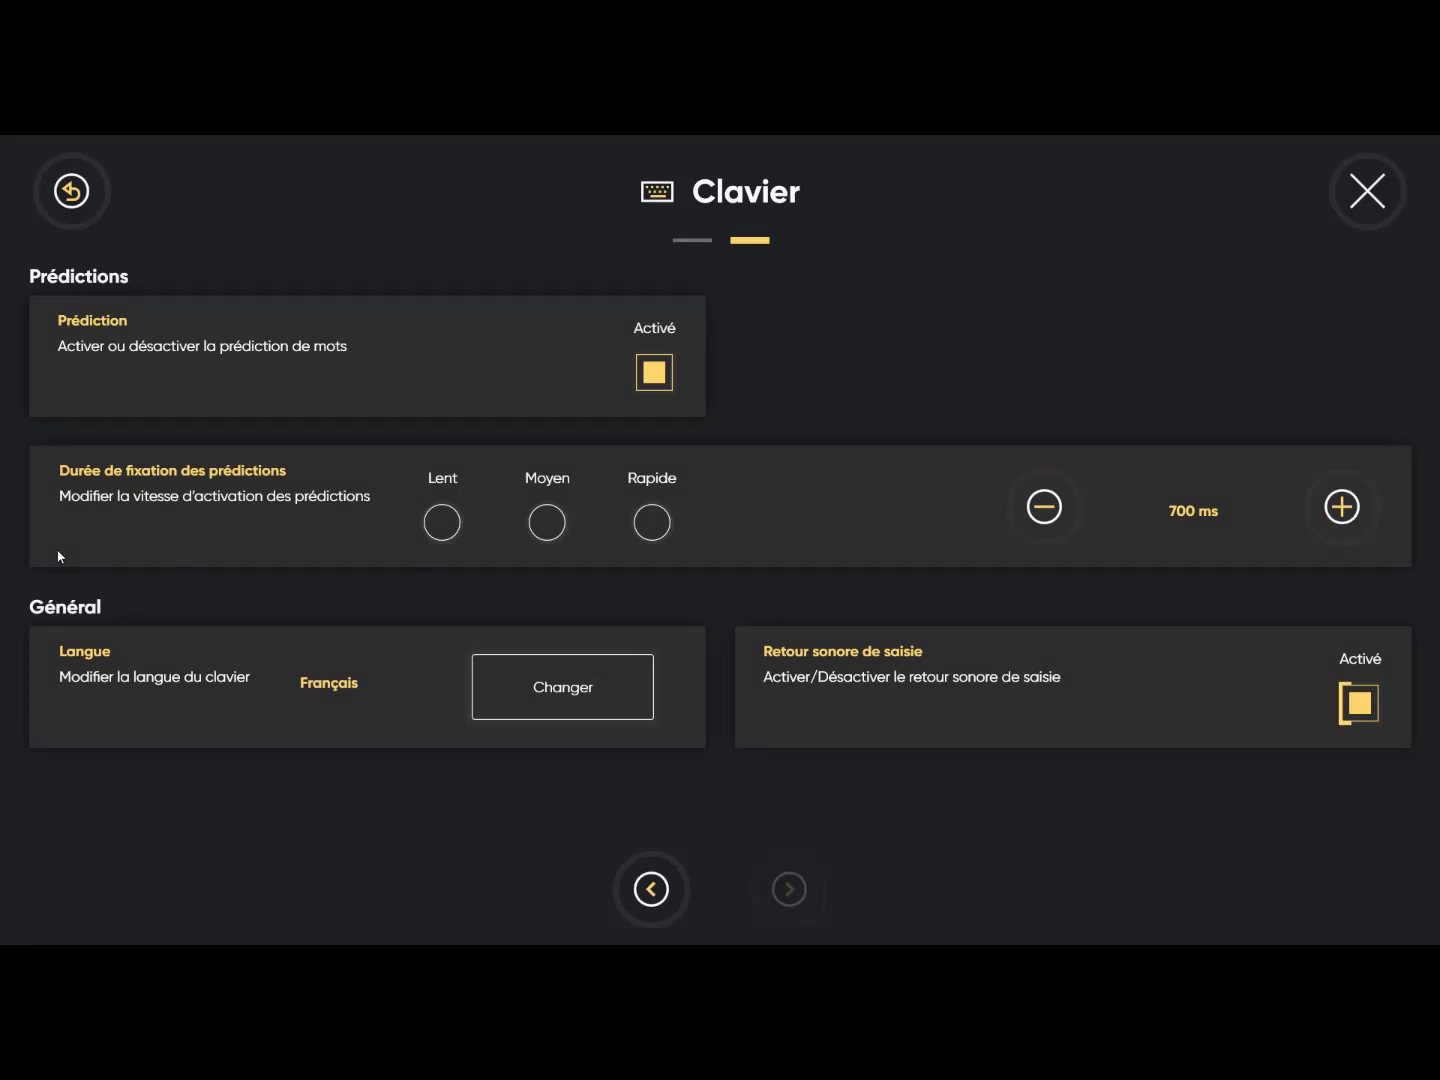
Disable the typing sound feedback (Retour sonore de saisie) and leave the Clavier settings
{"action": "left_click", "coordinate": [1359, 703]}
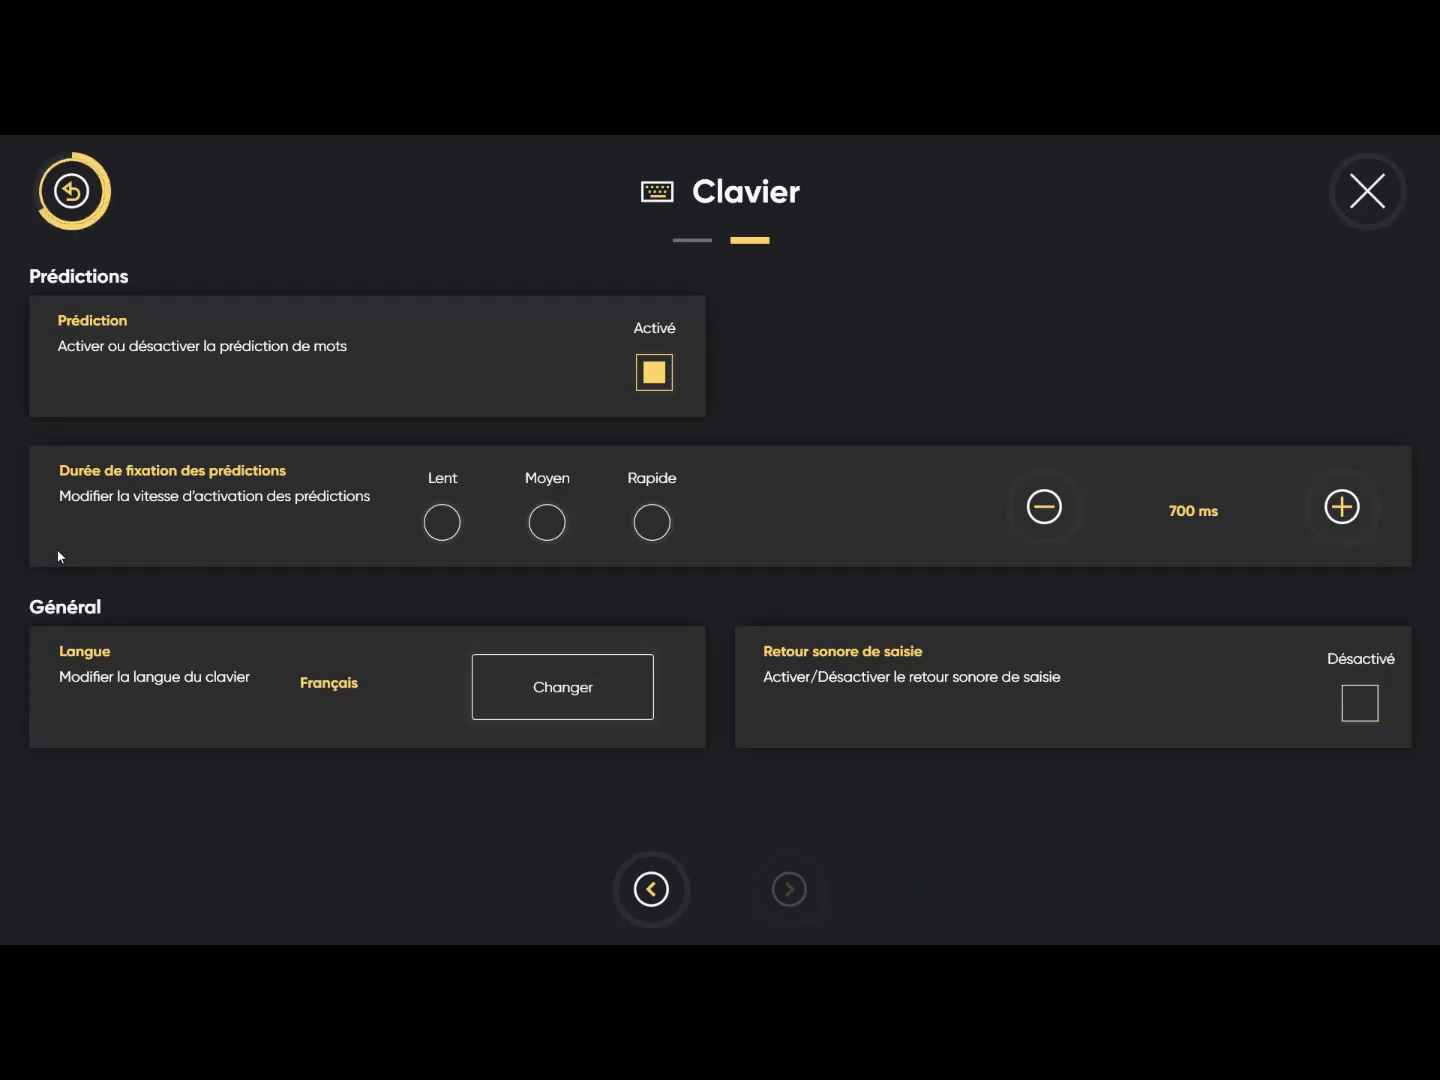
{"action": "left_click", "coordinate": [71, 191]}
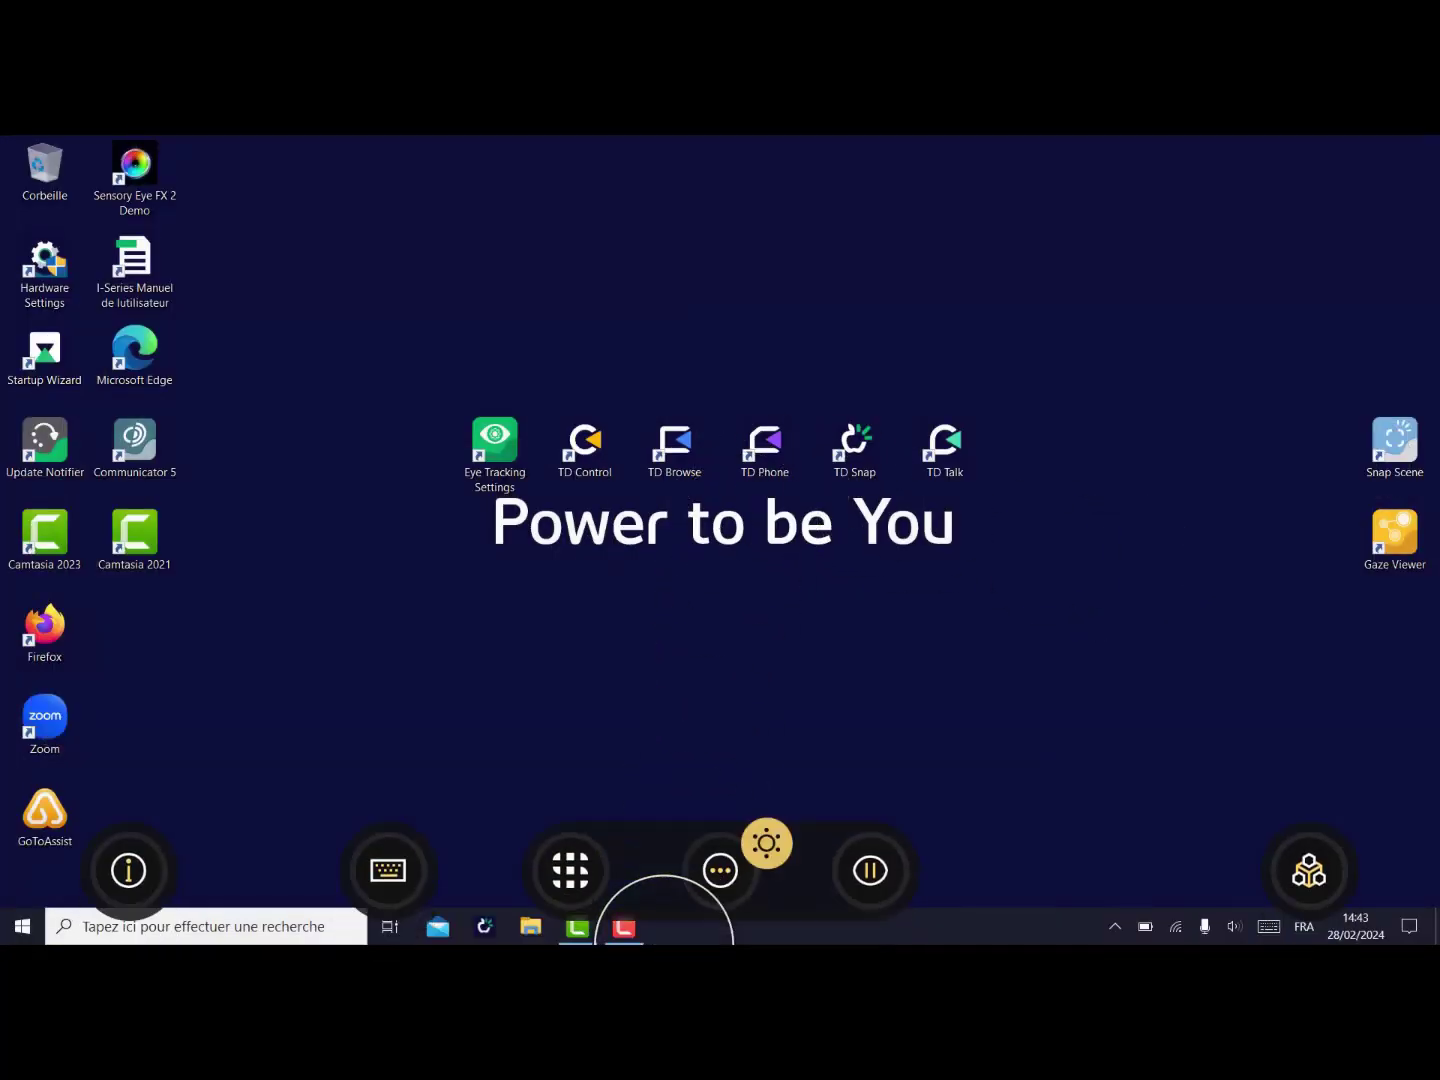
Open the gaze interaction menu on the red Camtasia recorder icon in the Windows taskbar
{"action": "left_click", "coordinate": [620, 927]}
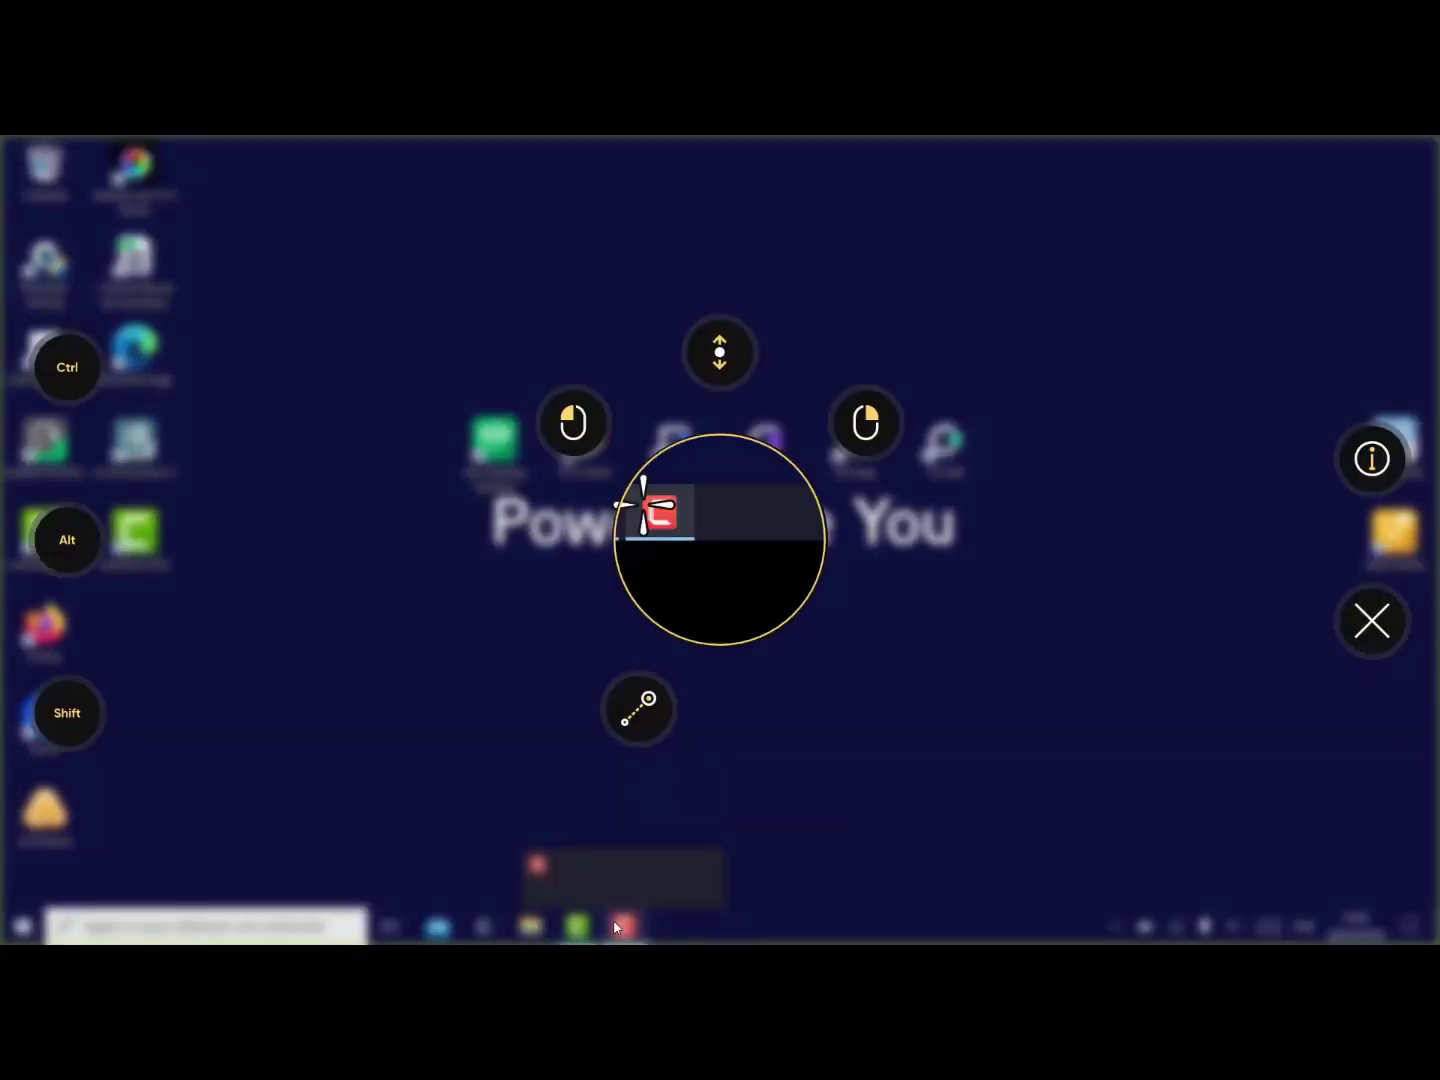